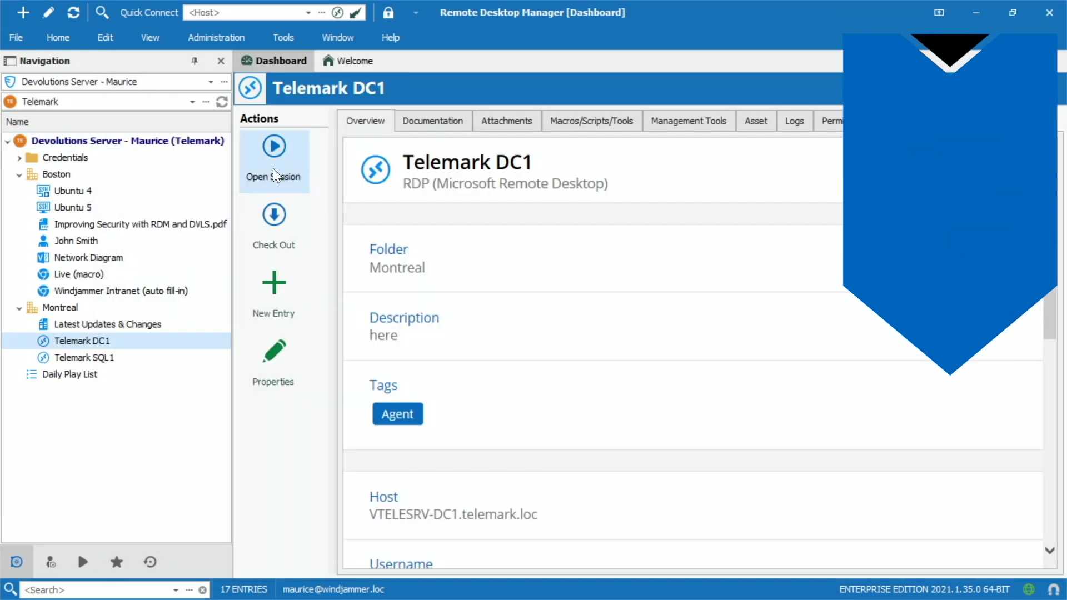
Open the Telemark DC1 session with the checkout comment "Automatic checkout." and close the session again
click(273, 171)
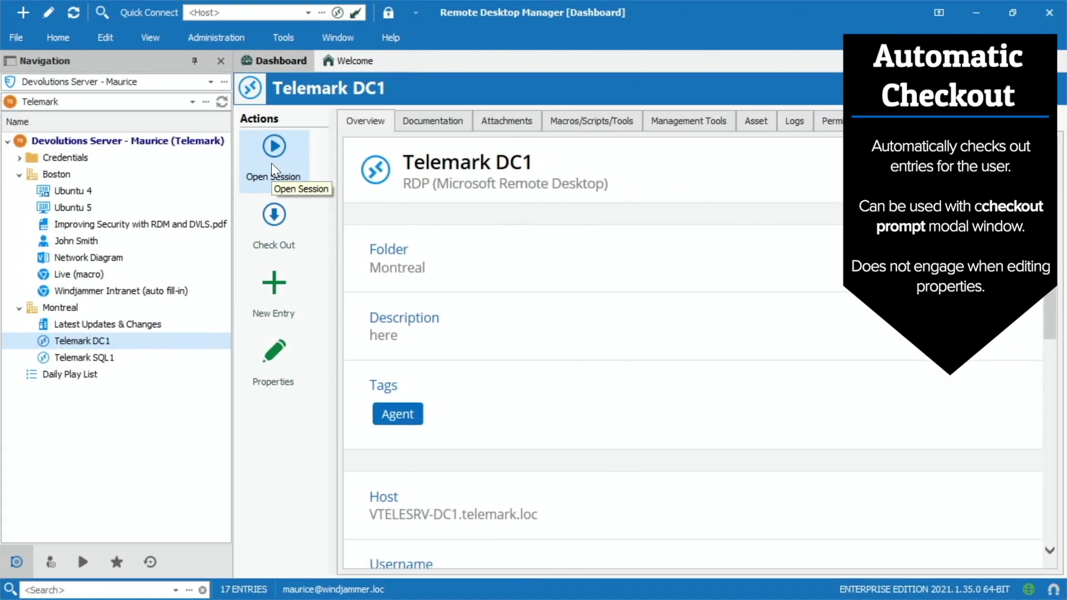
click(271, 163)
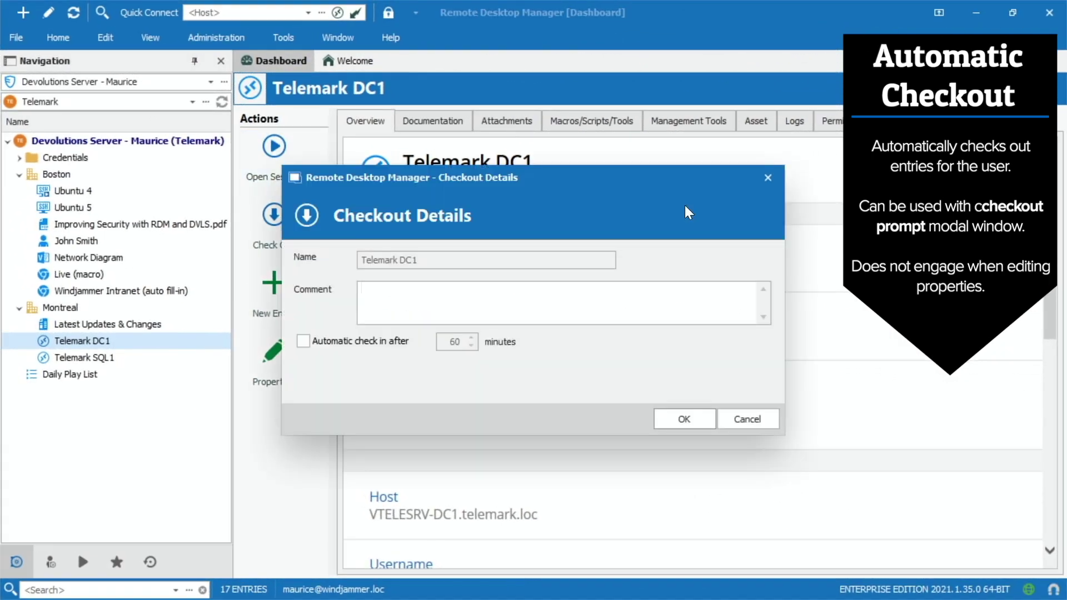
text(Automatic checkout.)
click(684, 417)
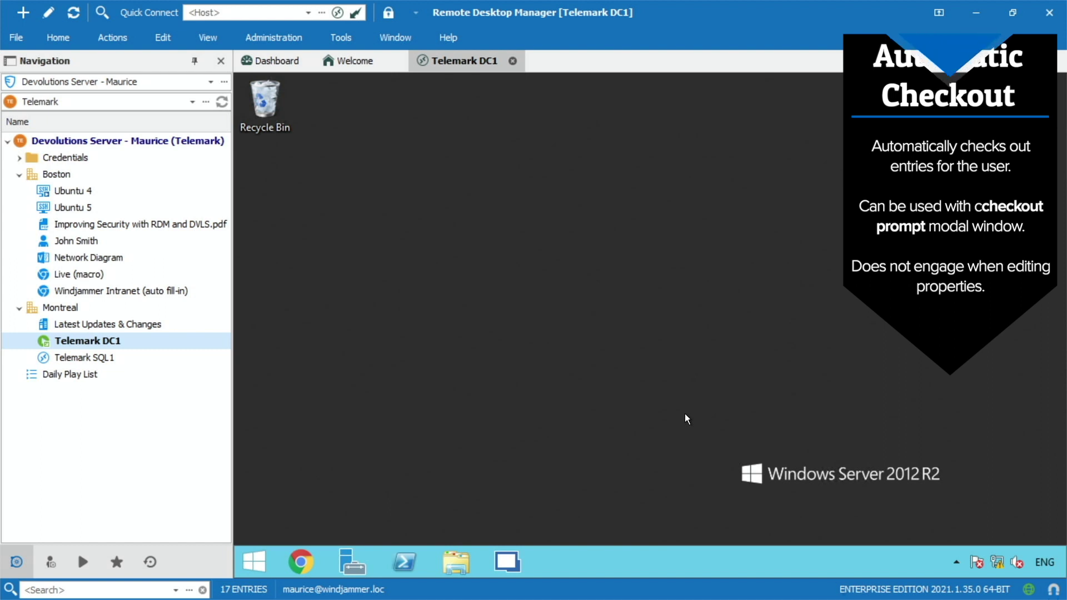
click(512, 61)
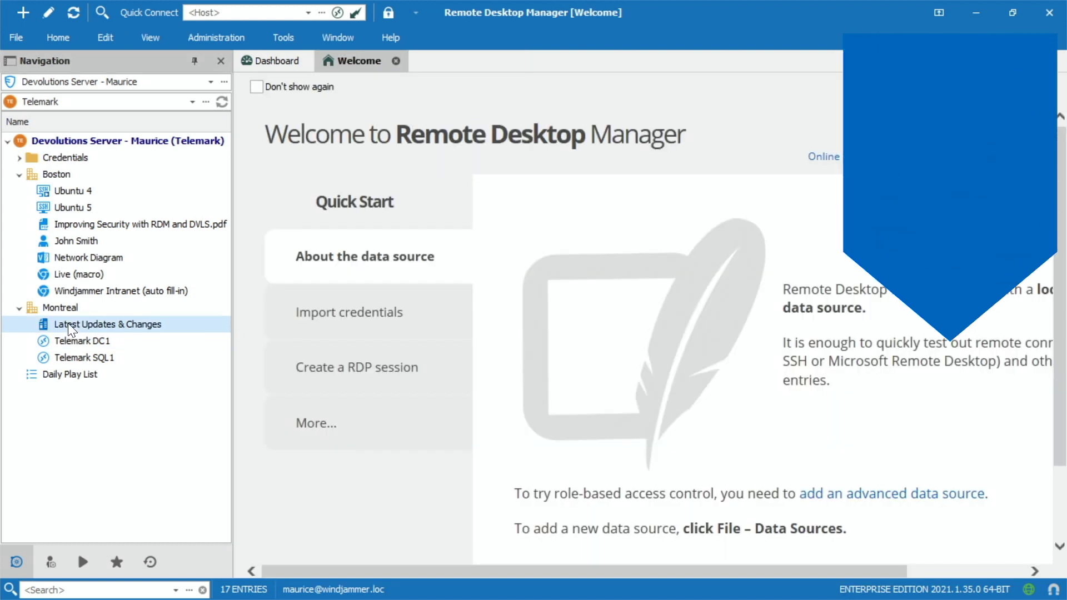
Try to open the session and the properties of Telemark DC1 under manual checkout, and check the entry in
click(75, 341)
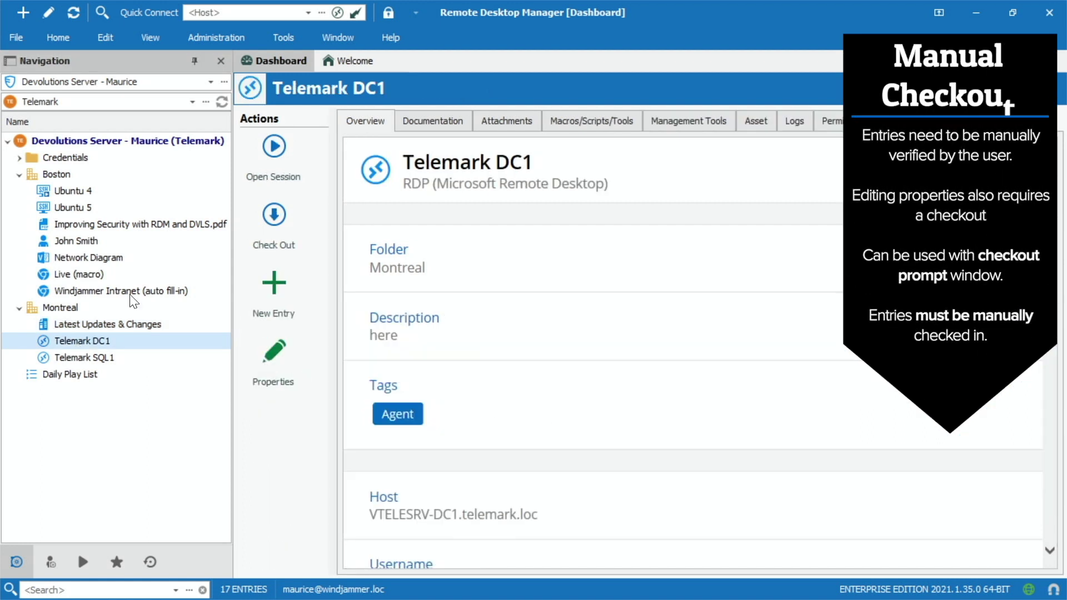
click(280, 160)
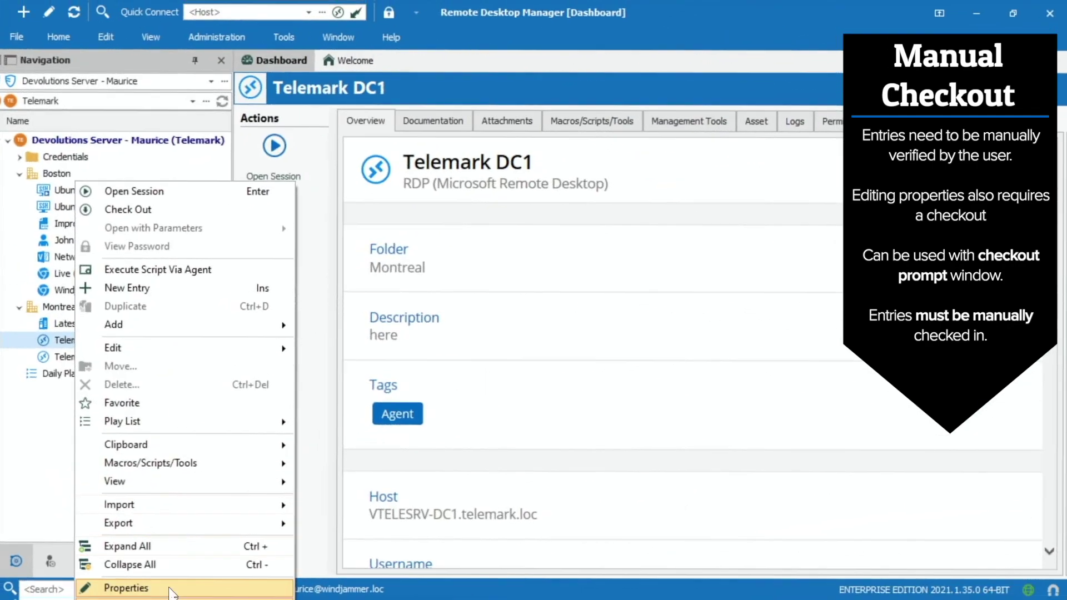
click(169, 588)
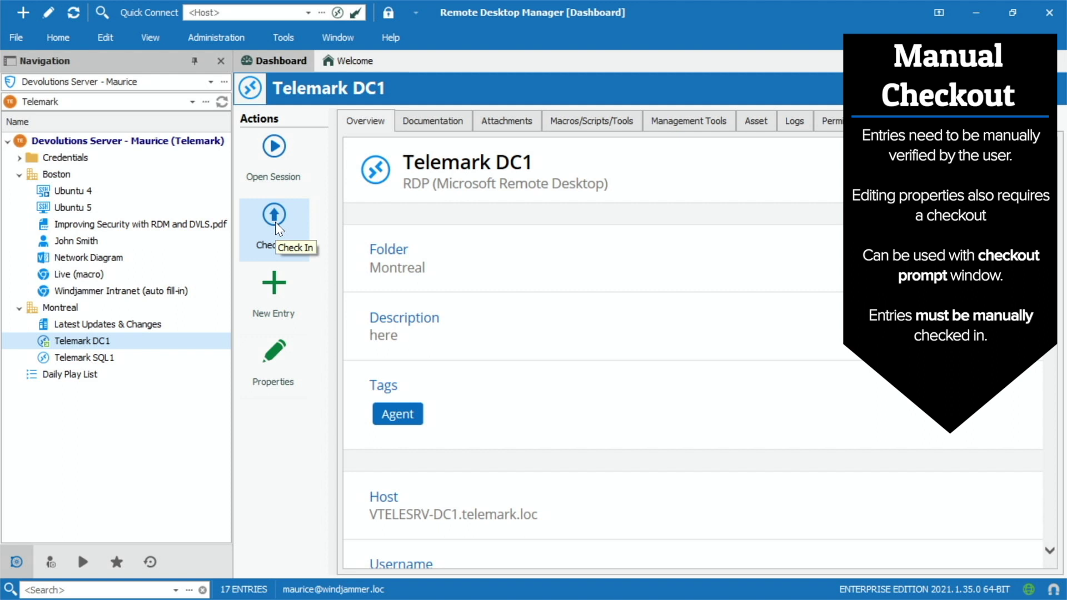
click(275, 221)
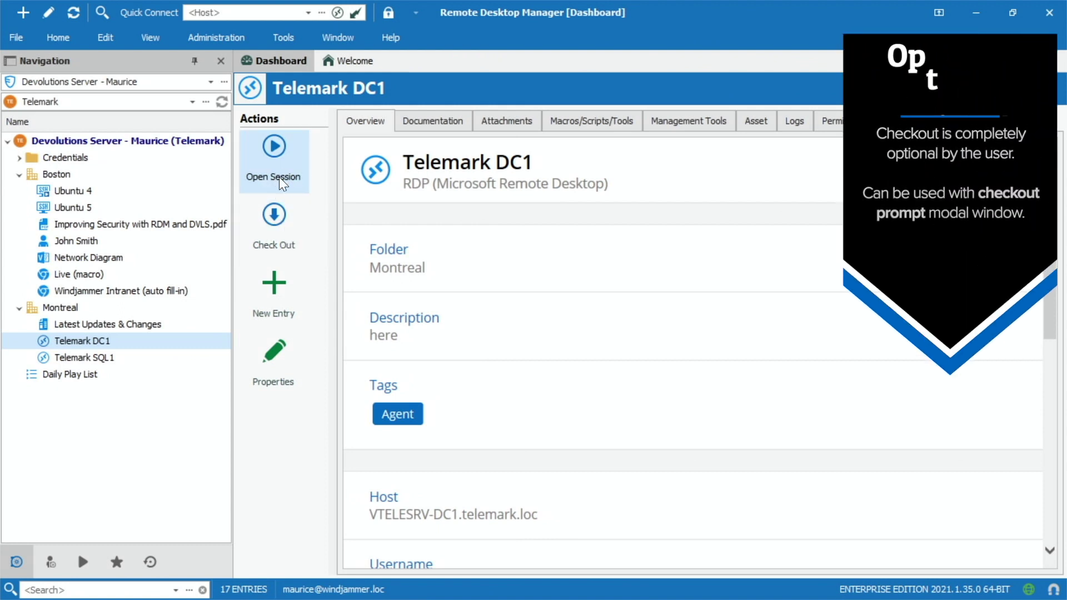
Open and close the Telemark DC1 session without a checkout, and check the entry out with no comment
click(281, 167)
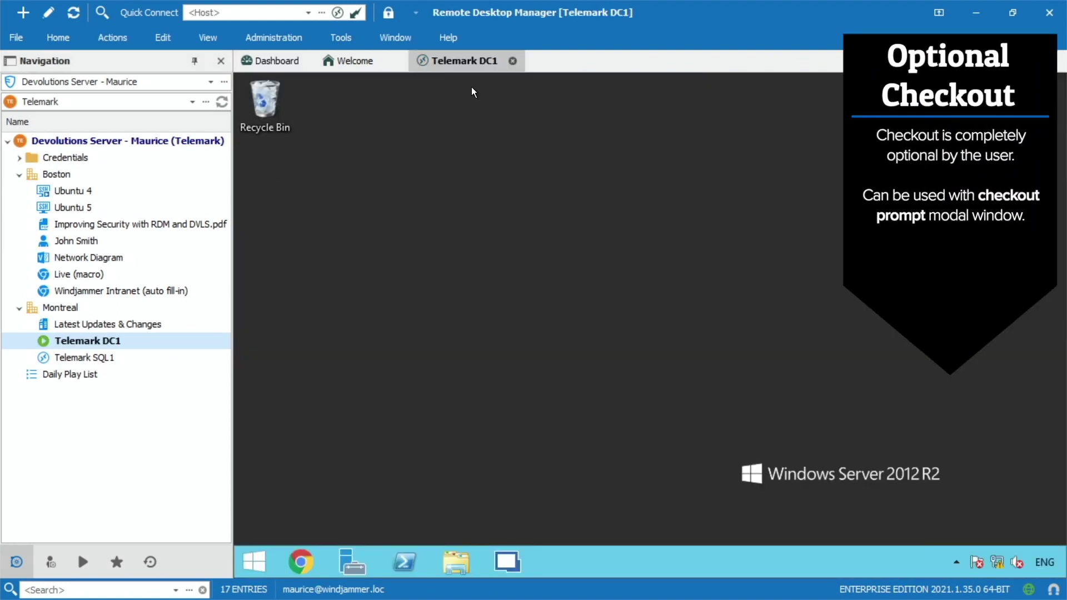
click(513, 60)
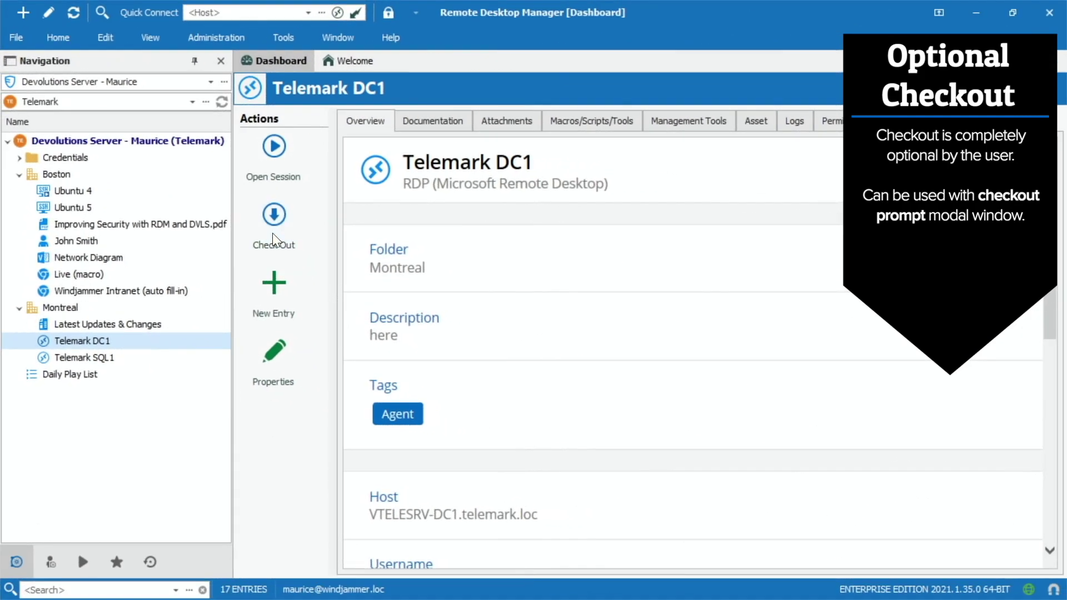
click(272, 232)
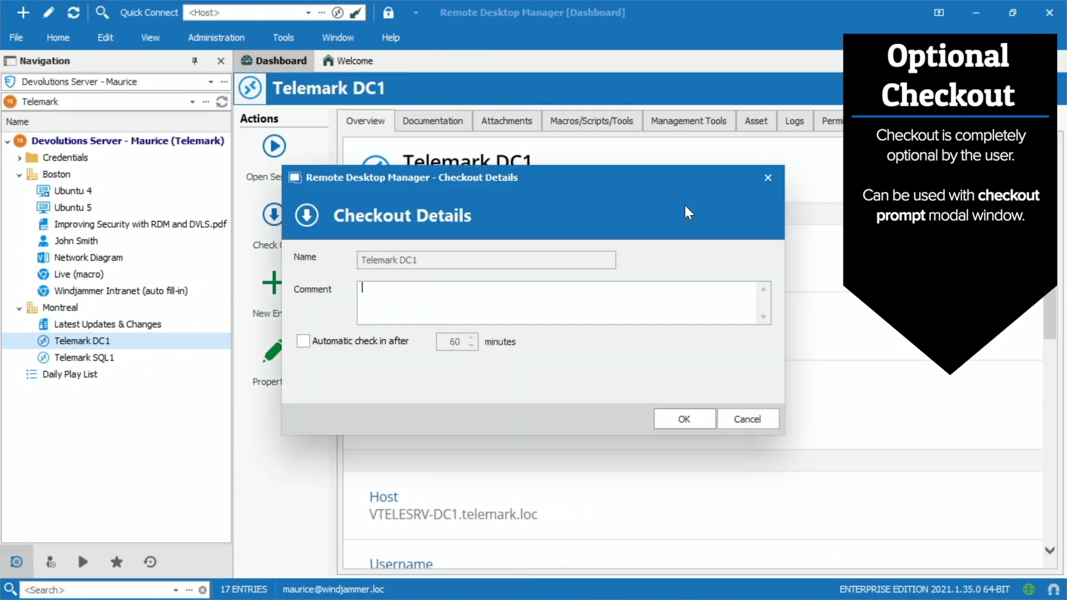
click(685, 420)
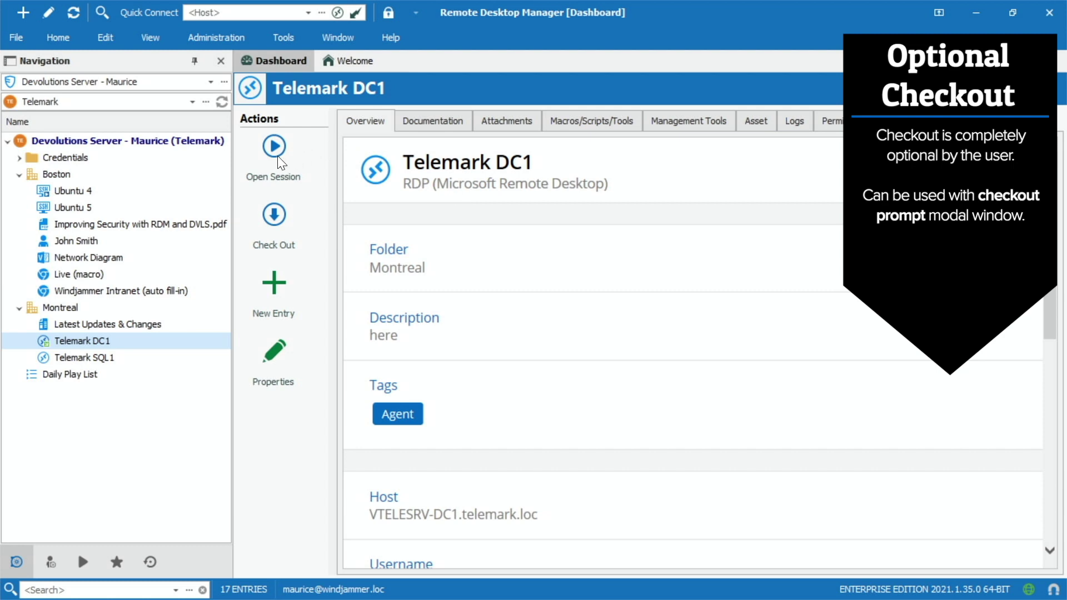
Look through the Montreal folder and its entries Latest Updates & Changes, Telemark DC1 and Telemark SQL1
click(70, 311)
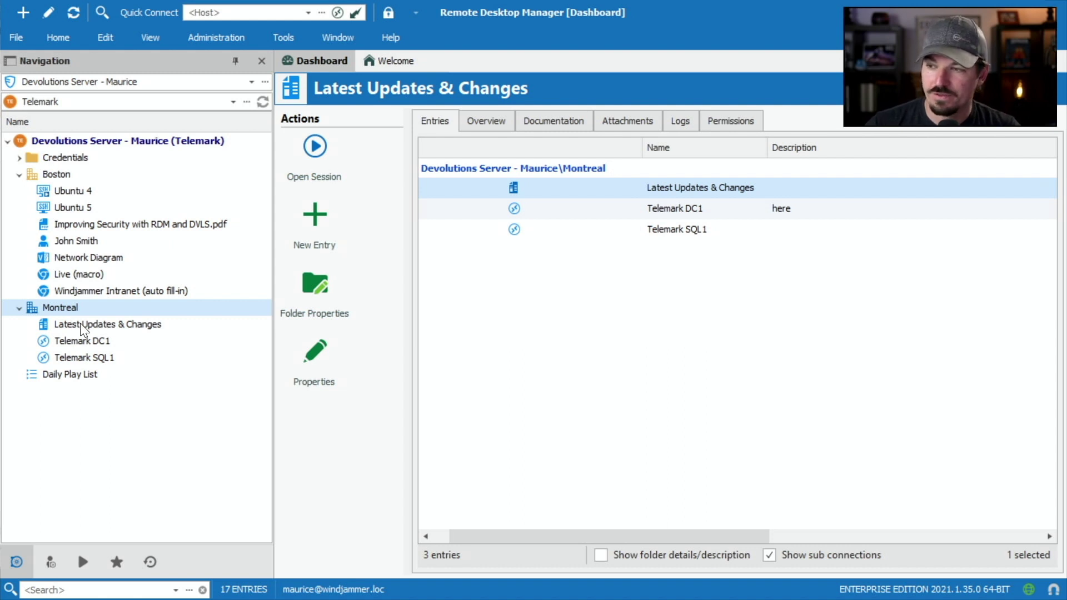
click(80, 322)
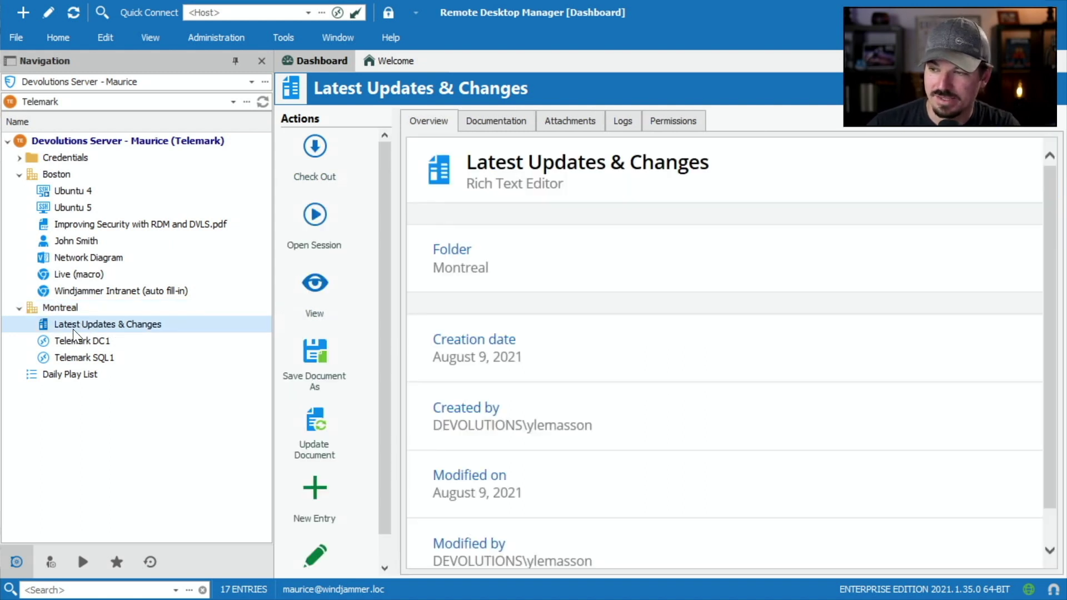
click(82, 342)
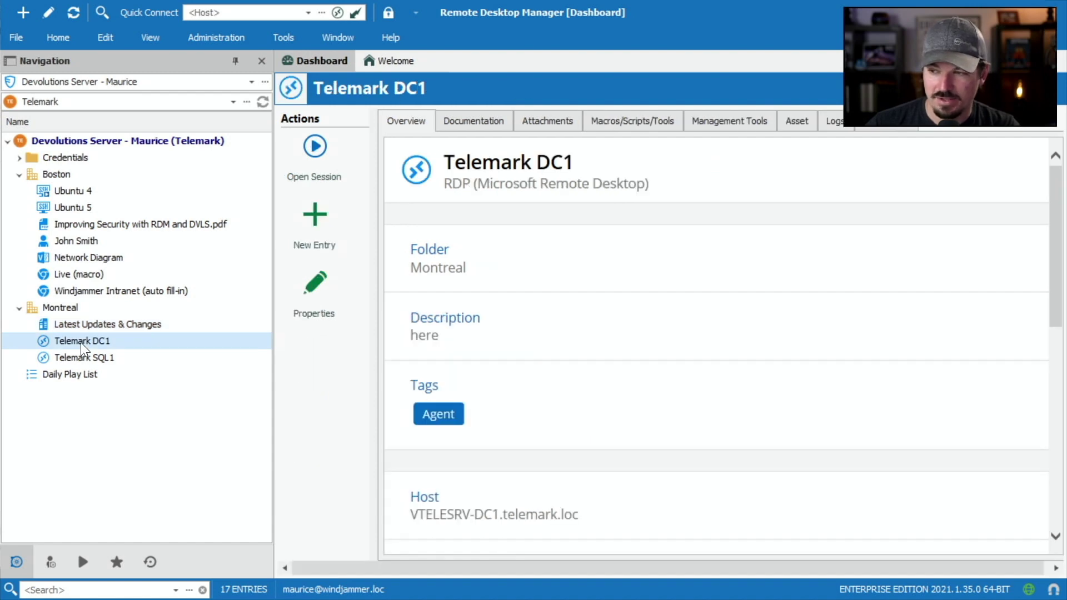
click(85, 360)
click(78, 341)
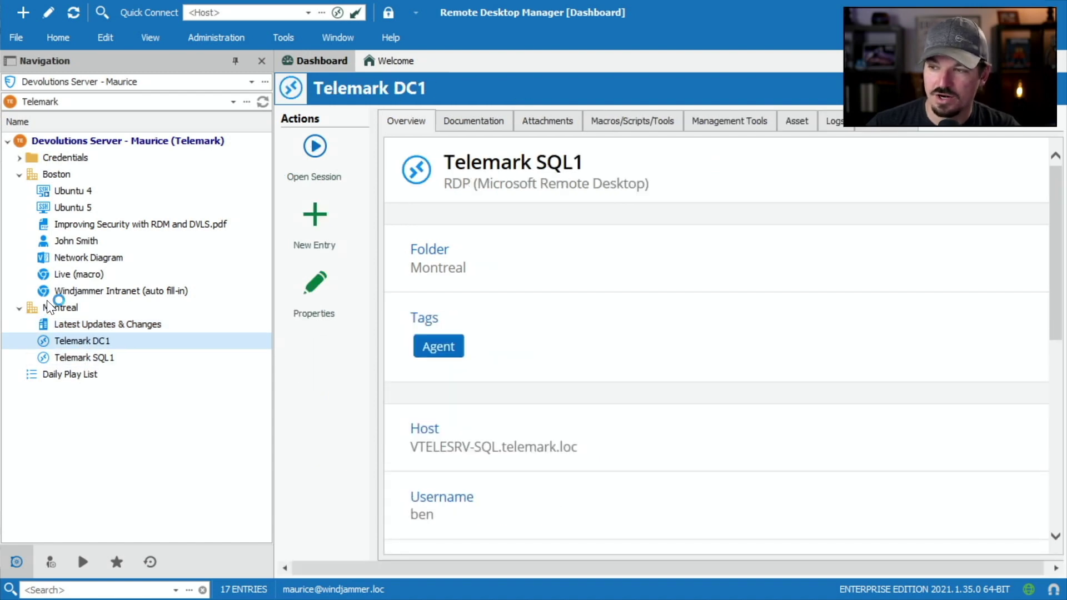
click(56, 305)
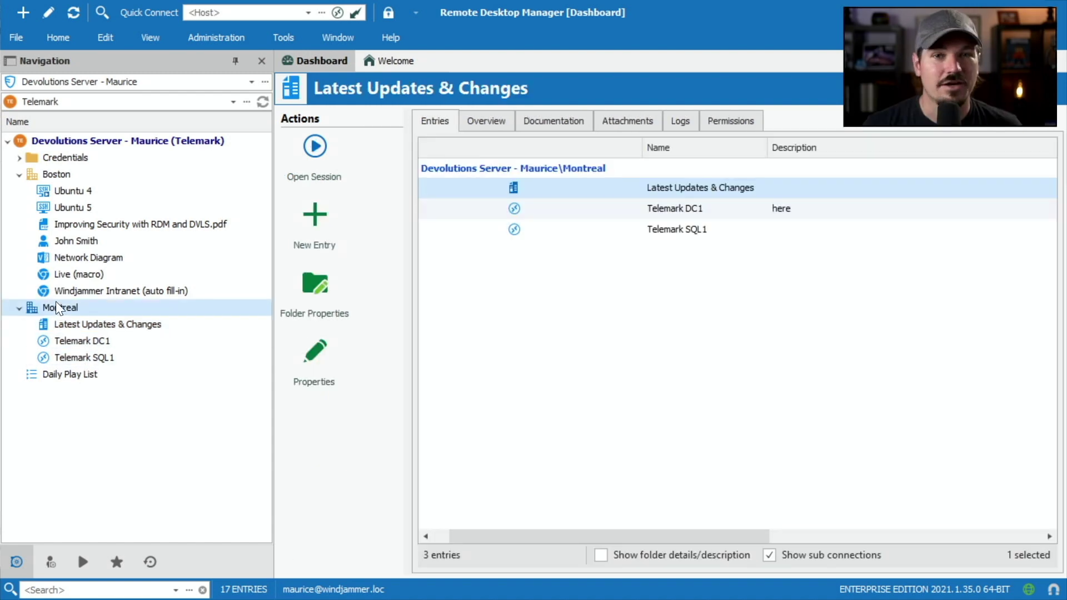
Set the checkout mode of Telemark DC1 to Inherited in its security settings
click(67, 341)
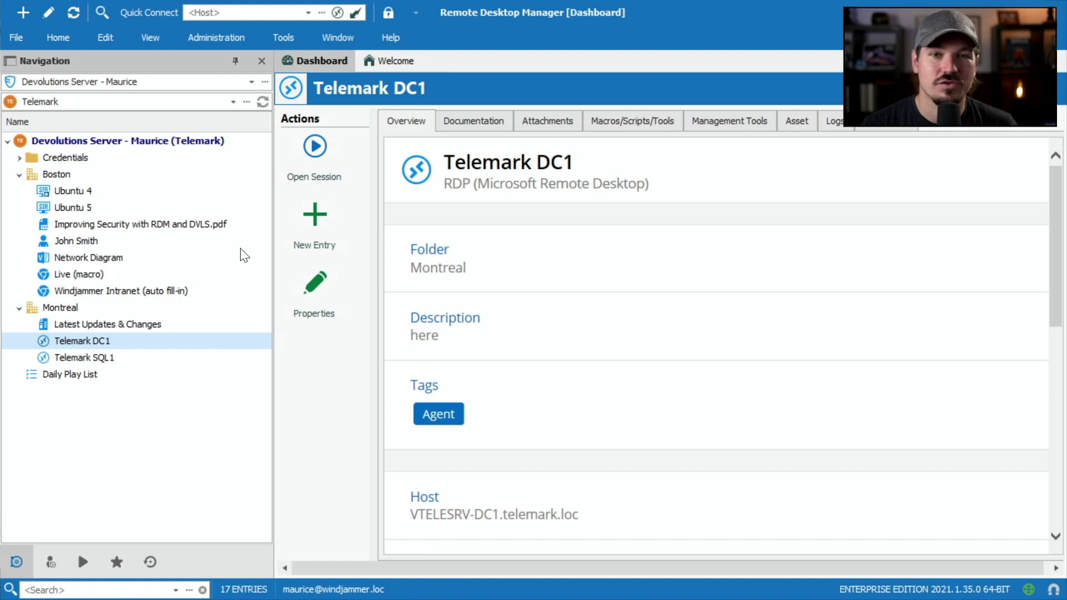
click(313, 286)
click(153, 392)
click(481, 78)
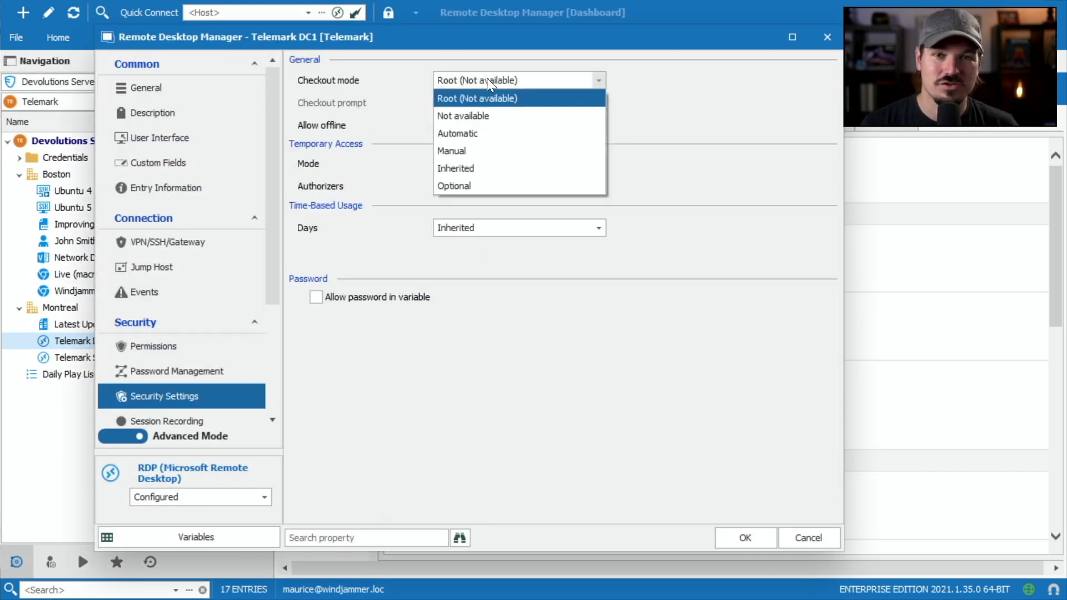
click(471, 168)
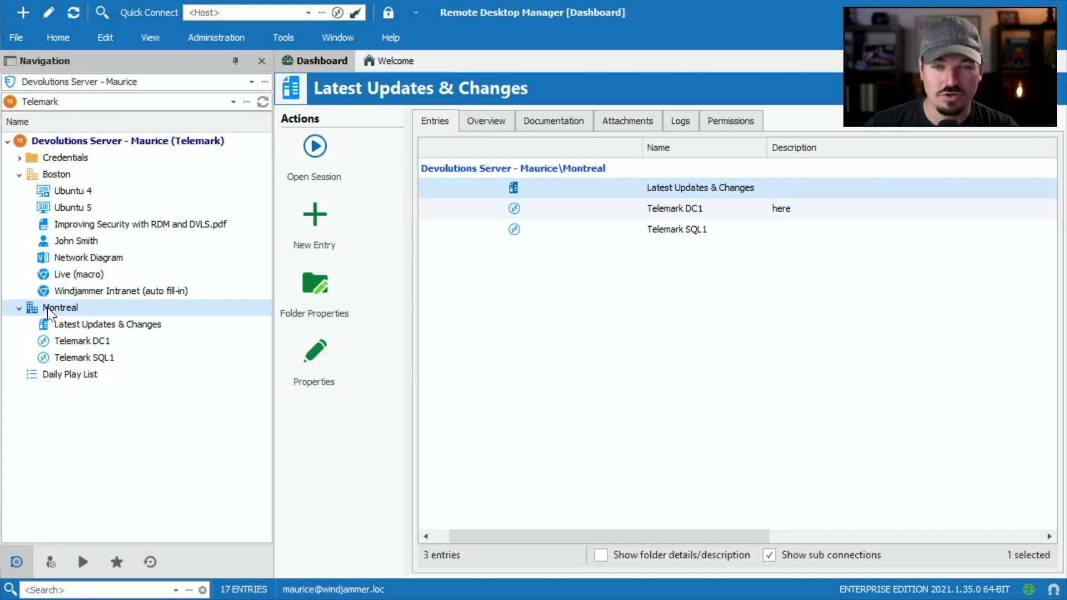
In the Montreal folder's security settings, set the checkout mode to Automatic and the checkout prompt to Yes, and save
right_click(55, 308)
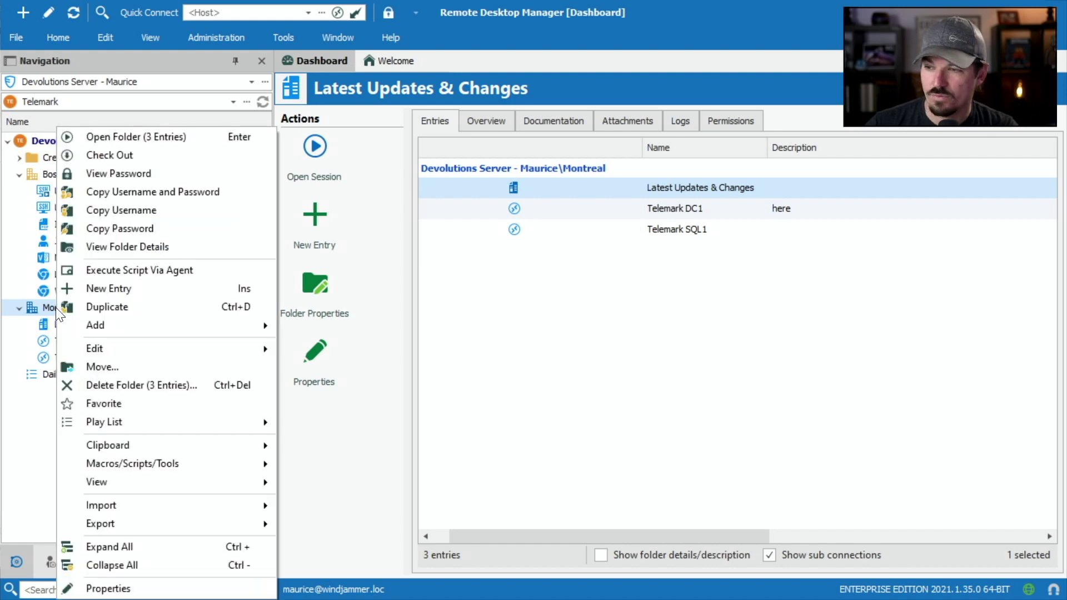
click(127, 585)
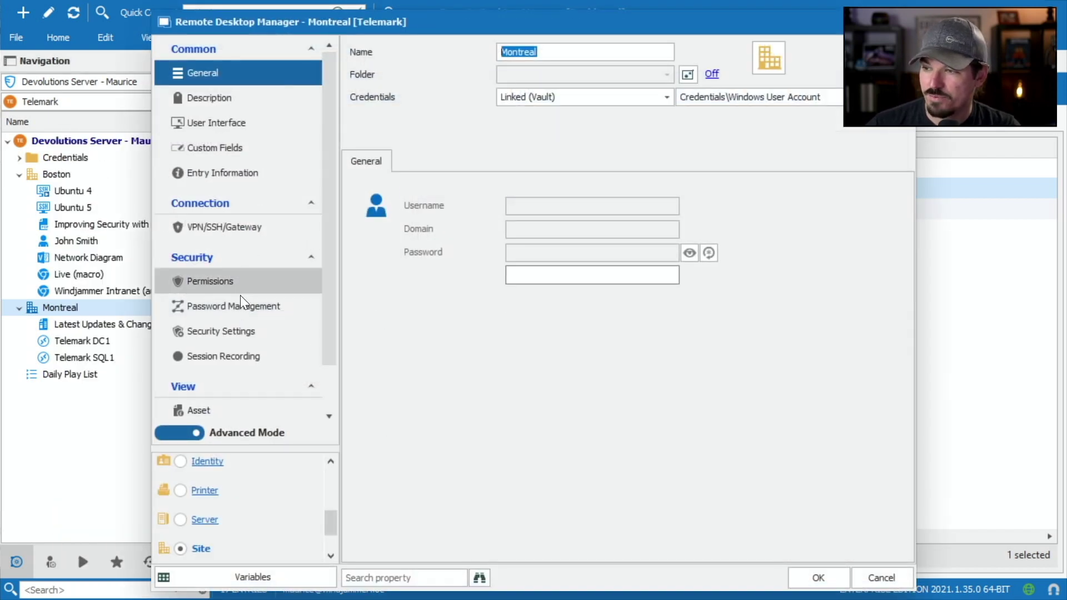
click(216, 332)
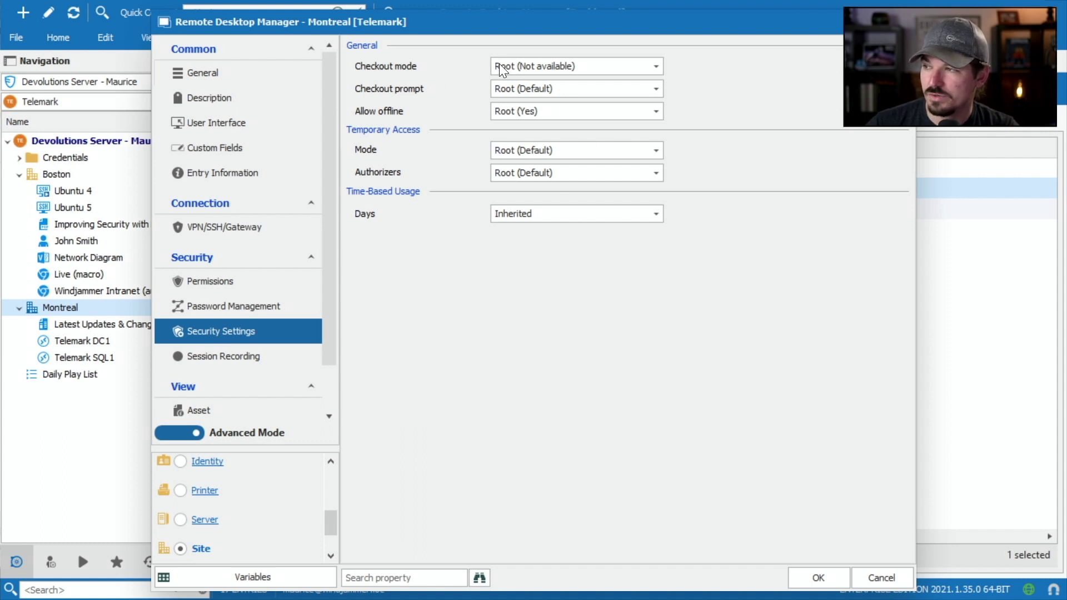
click(537, 69)
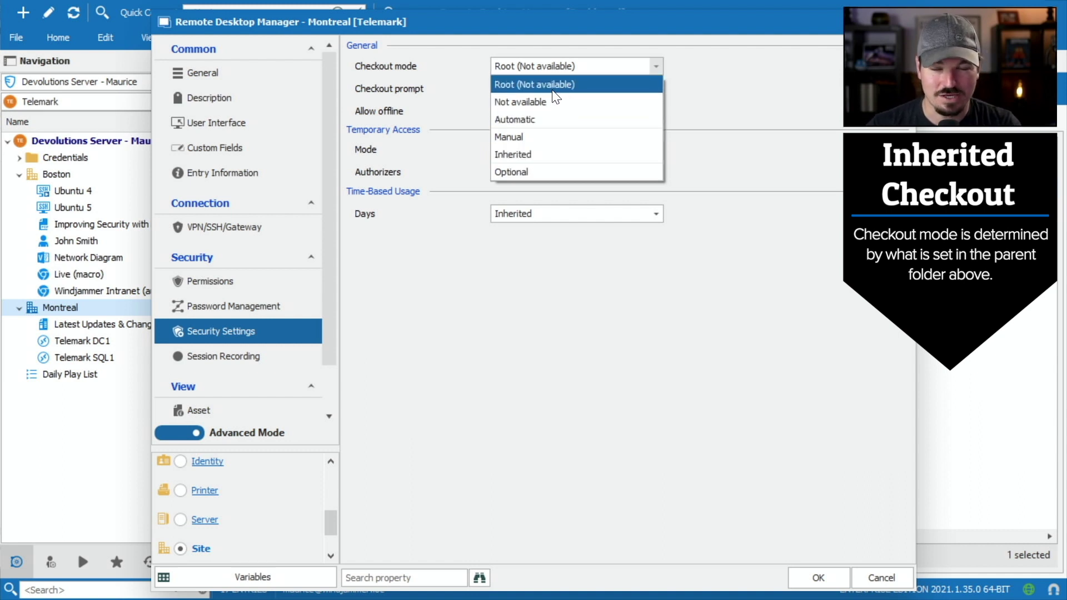
click(532, 119)
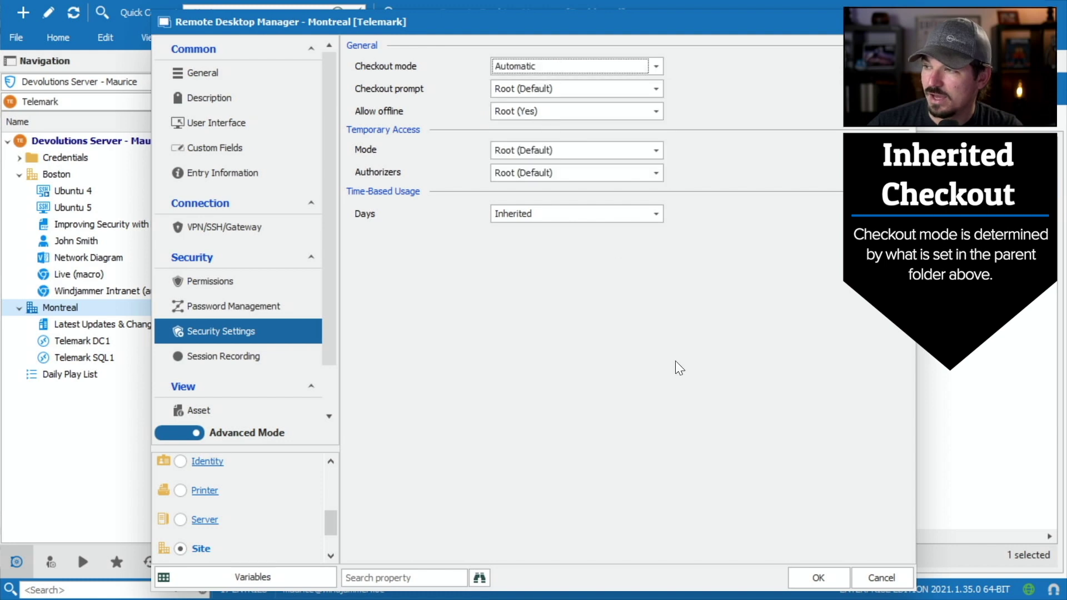
click(535, 89)
click(528, 119)
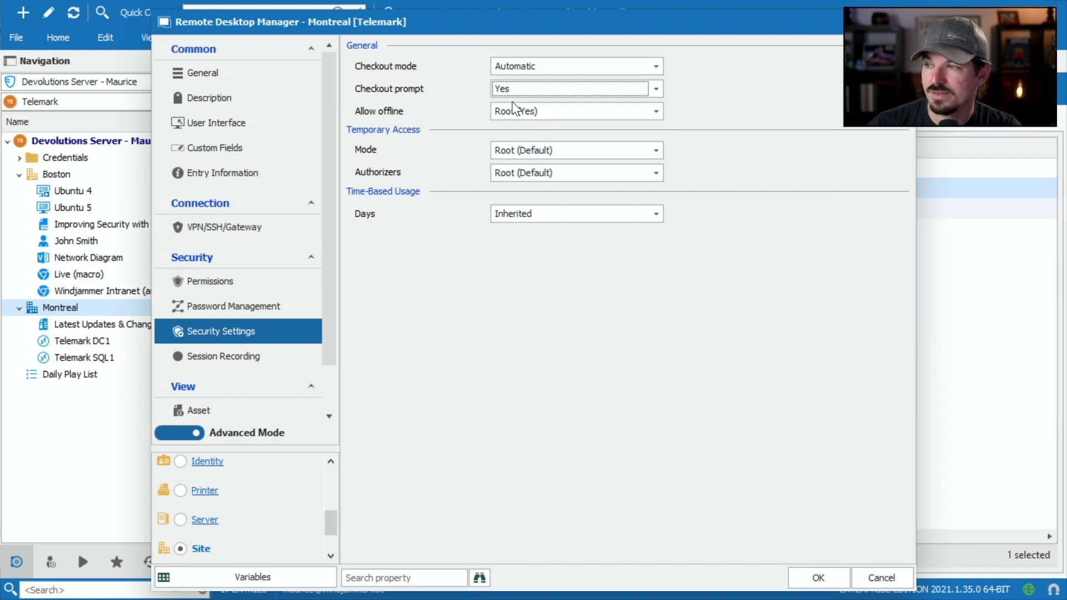
click(819, 578)
Check out Telemark DC1 with the comment "Upgrading server!" and open its session
click(69, 340)
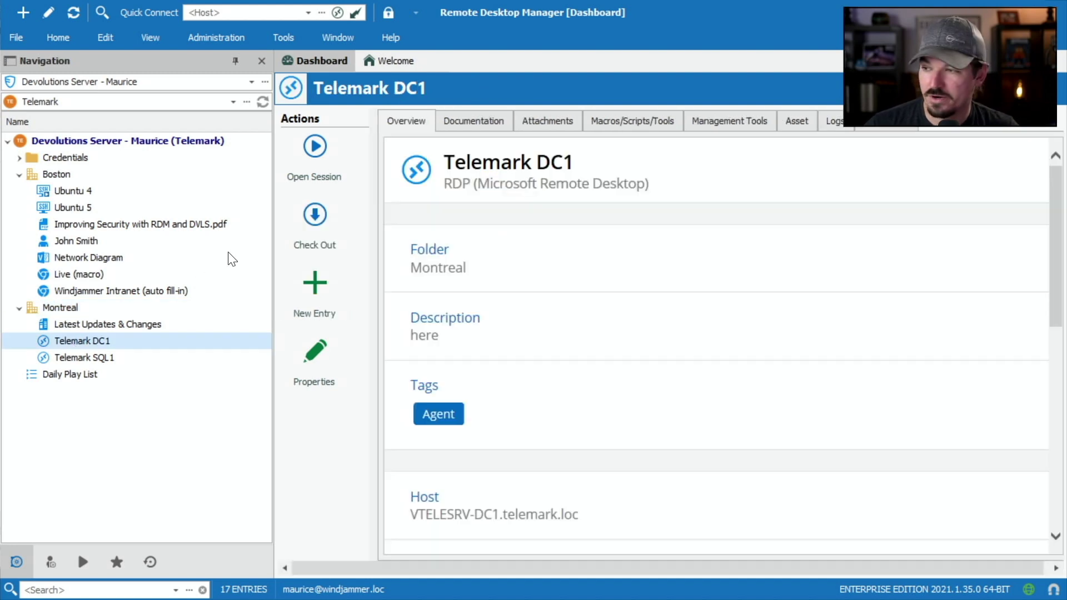
click(299, 219)
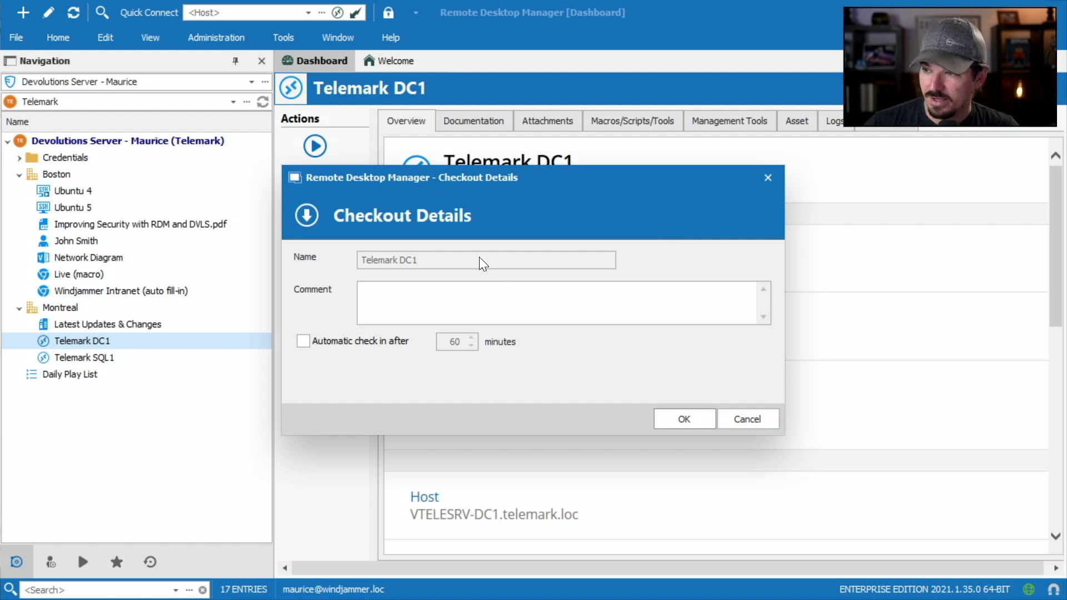
text(Upgr)
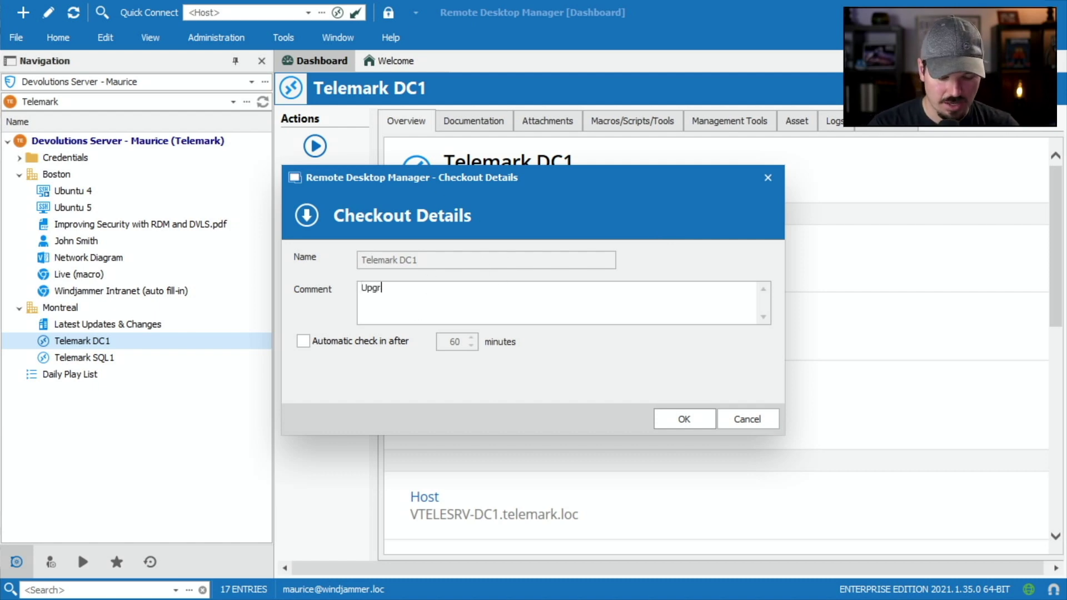
text(ading server!)
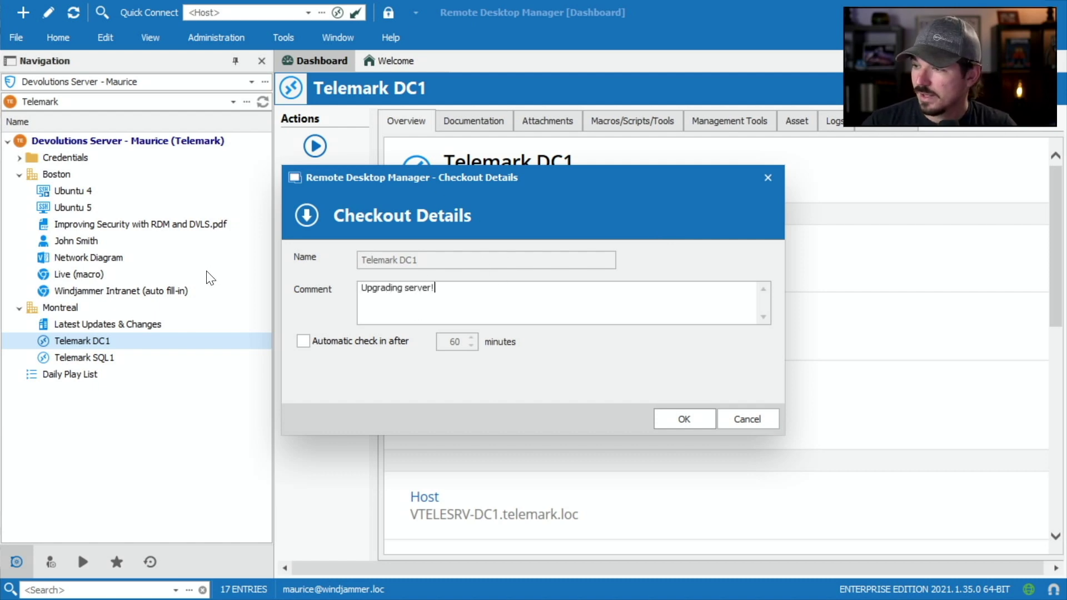
key(Return)
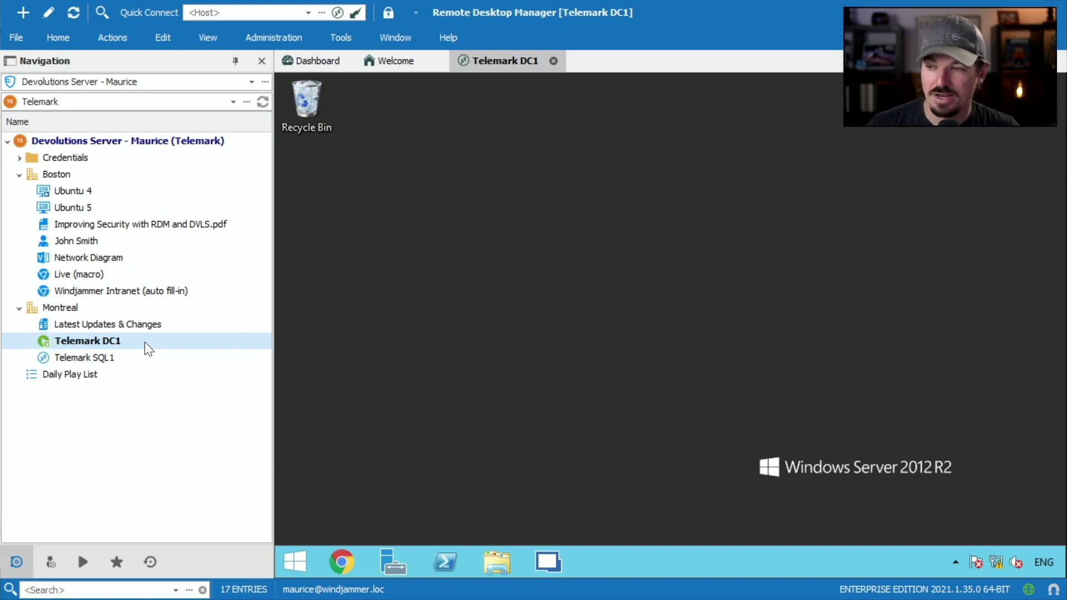
Open the Latest Updates & Changes document from the Montreal folder with the checkout comment "Need to revise document"
click(146, 324)
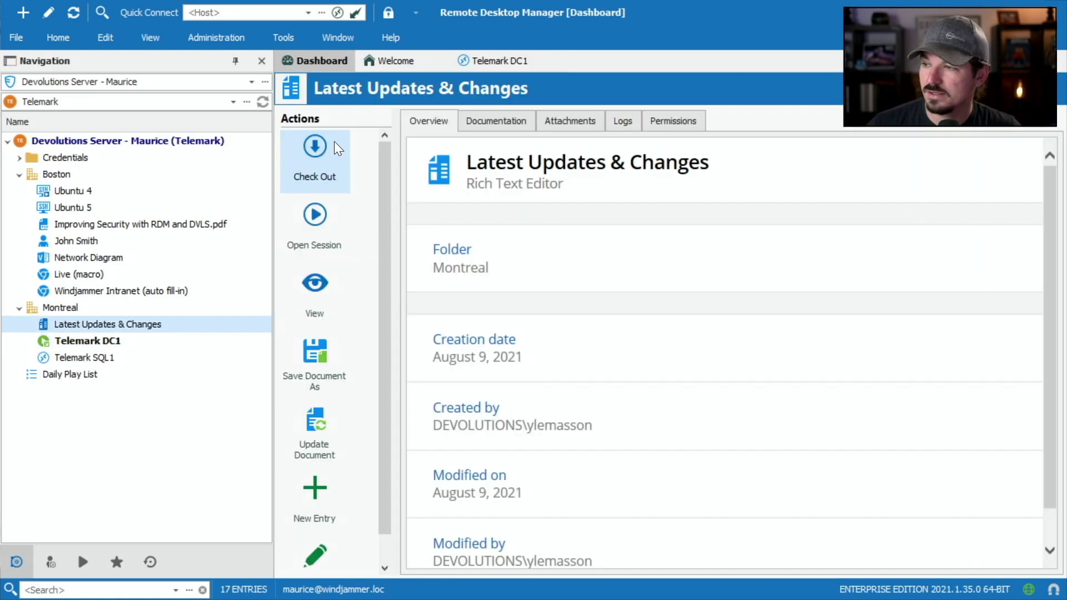
click(315, 214)
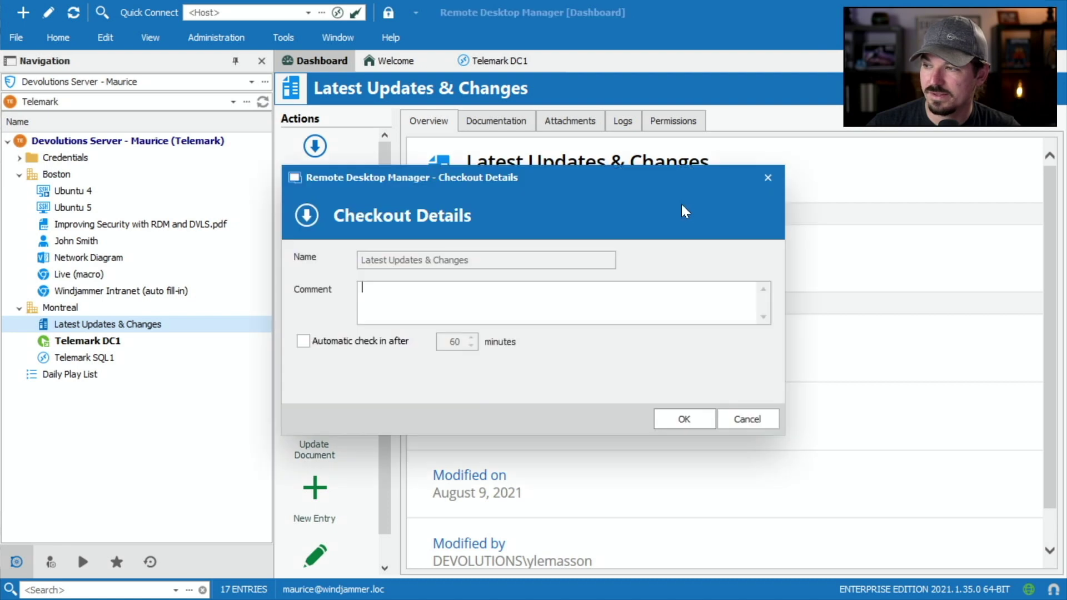
text(Need to revise )
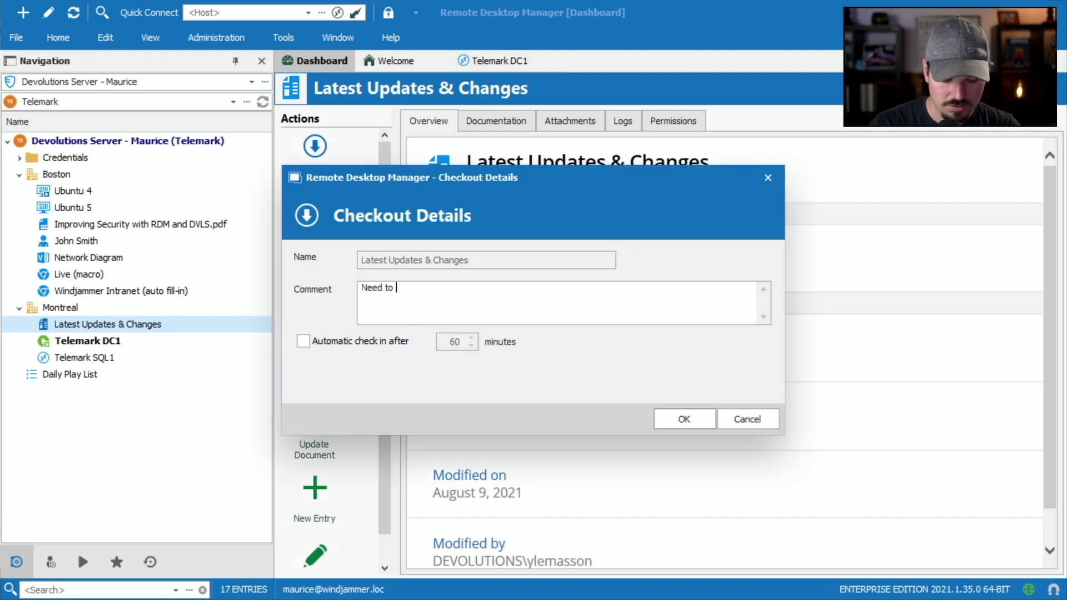
text(document)
key(Return)
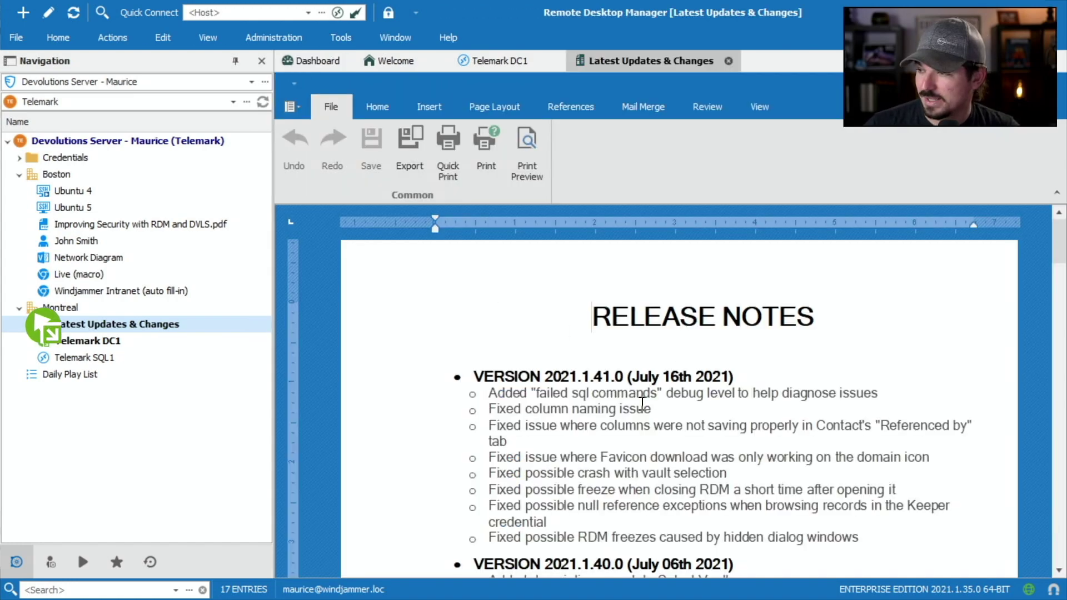
Add the bullet "Removed feature" below the "failed sql commands" item under VERSION 2021.1.41.0 in the release notes
scroll(642, 402, down, 5)
scroll(642, 403, up, 5)
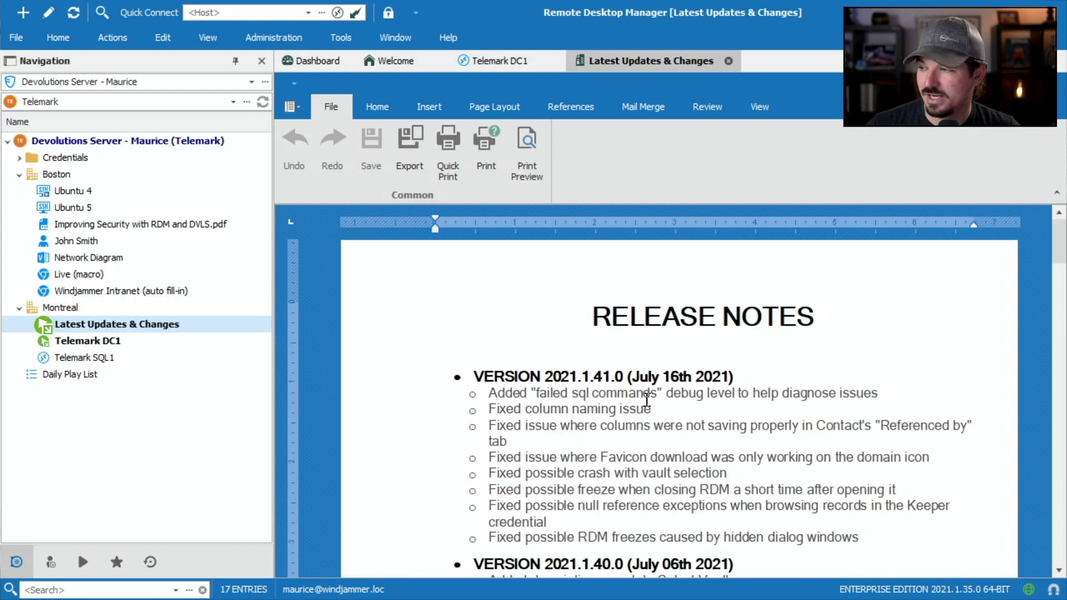
click(739, 379)
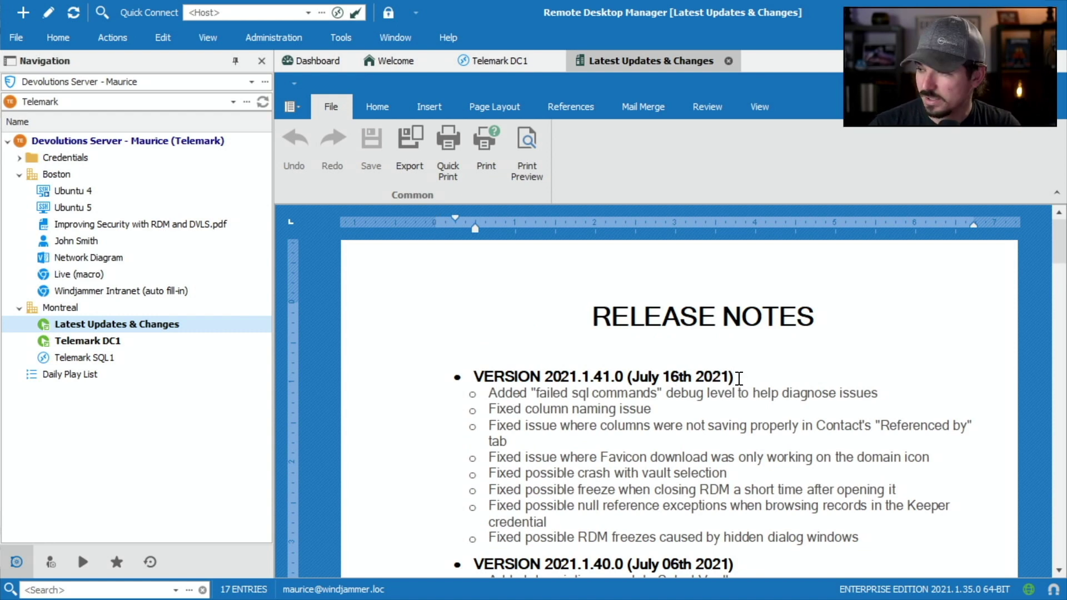
click(884, 392)
key(Return)
text(Remove)
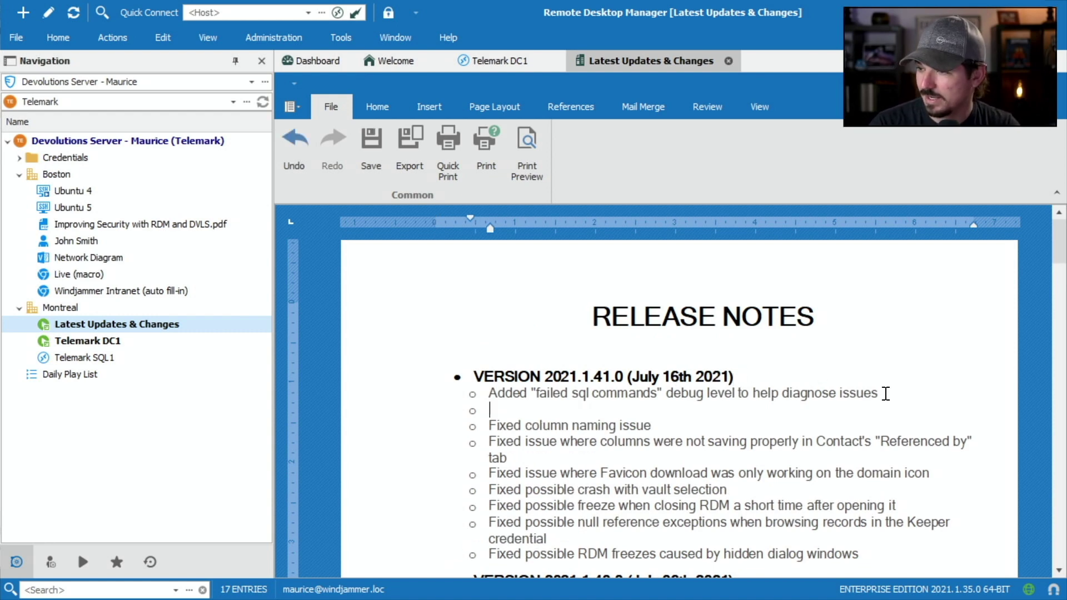
text(d feature)
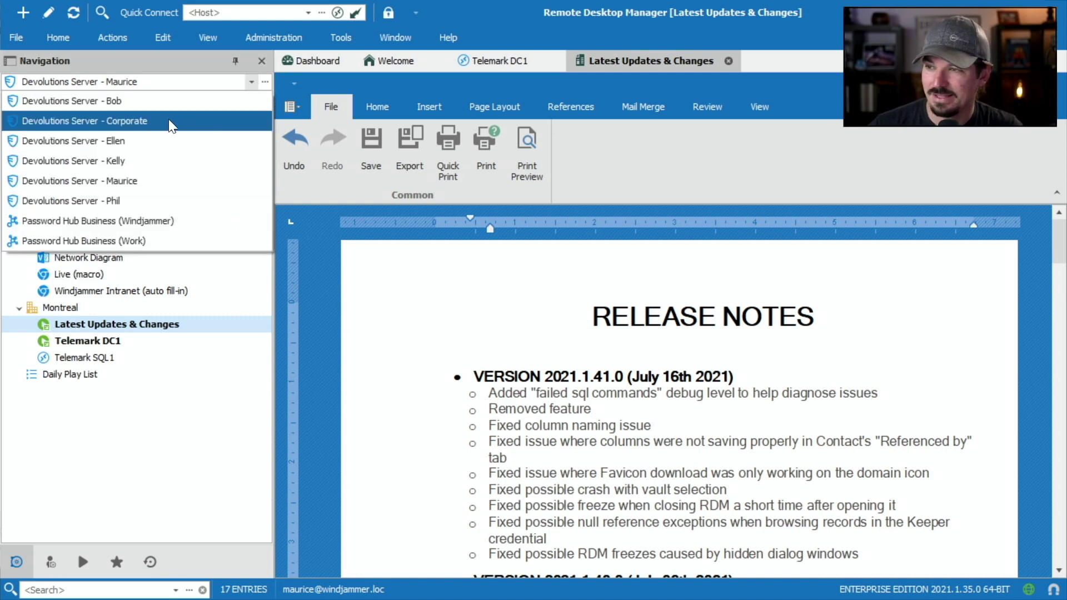
Switch to the non-administrator colleague's Devolutions Server data source and check access to the checked-out Latest Updates & Changes and Telemark DC1 entries
click(122, 164)
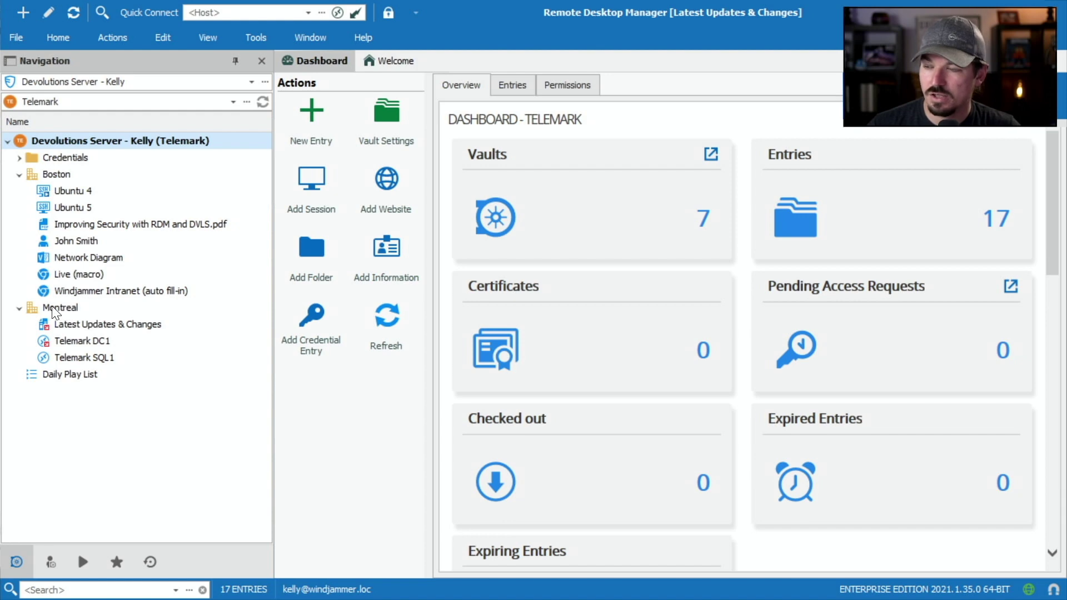
mouse_move(44, 340)
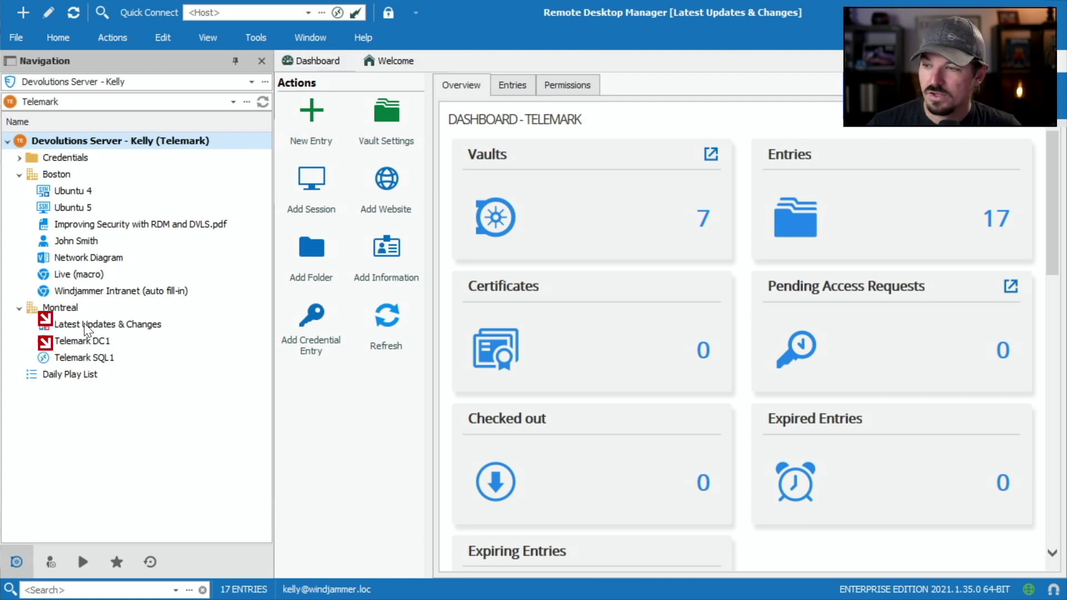
click(83, 324)
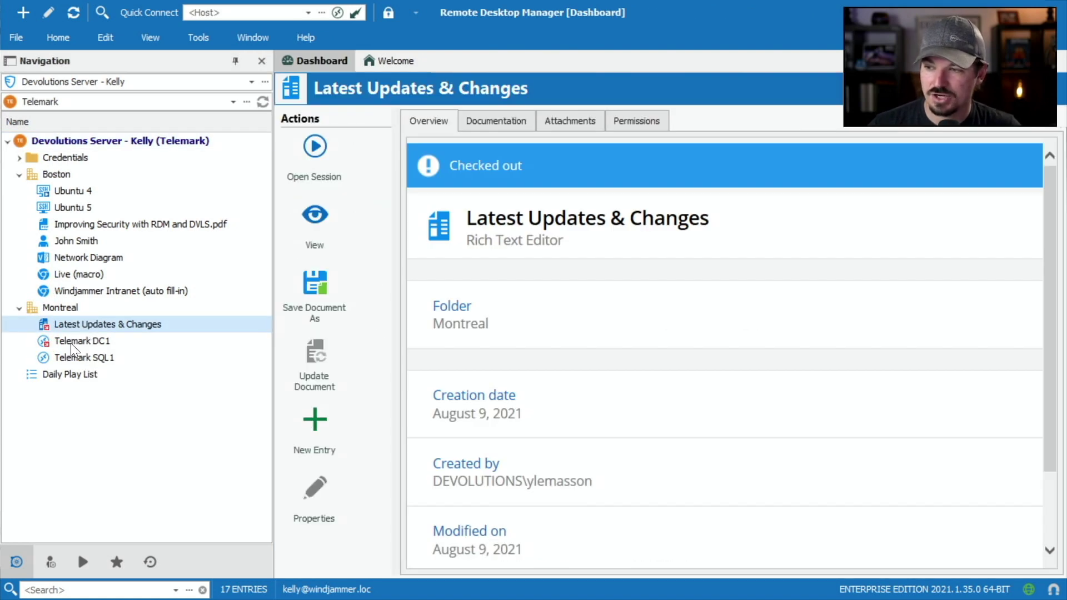
click(317, 152)
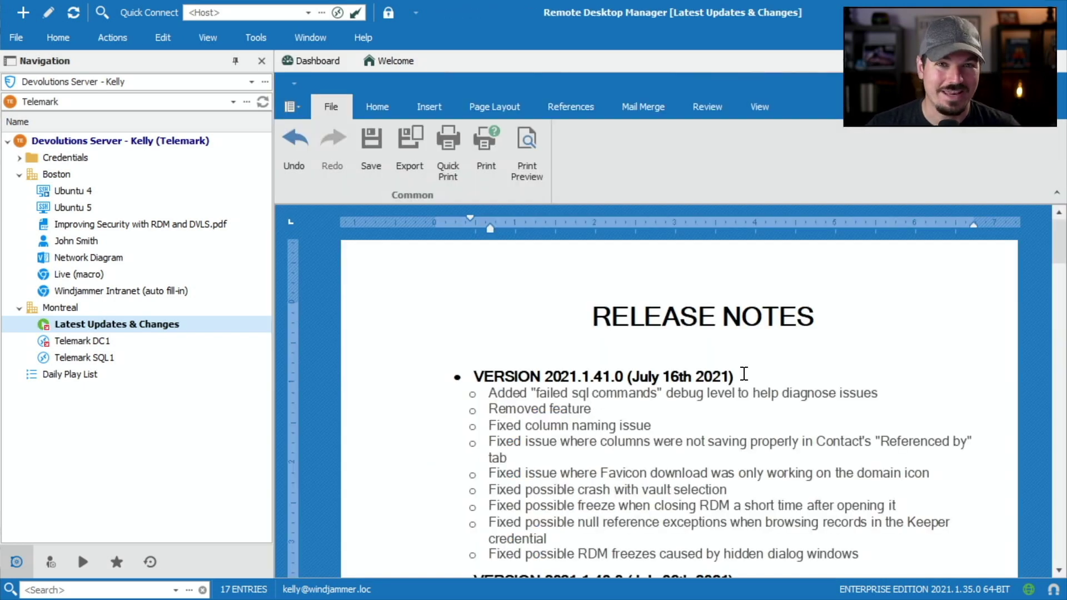
click(79, 345)
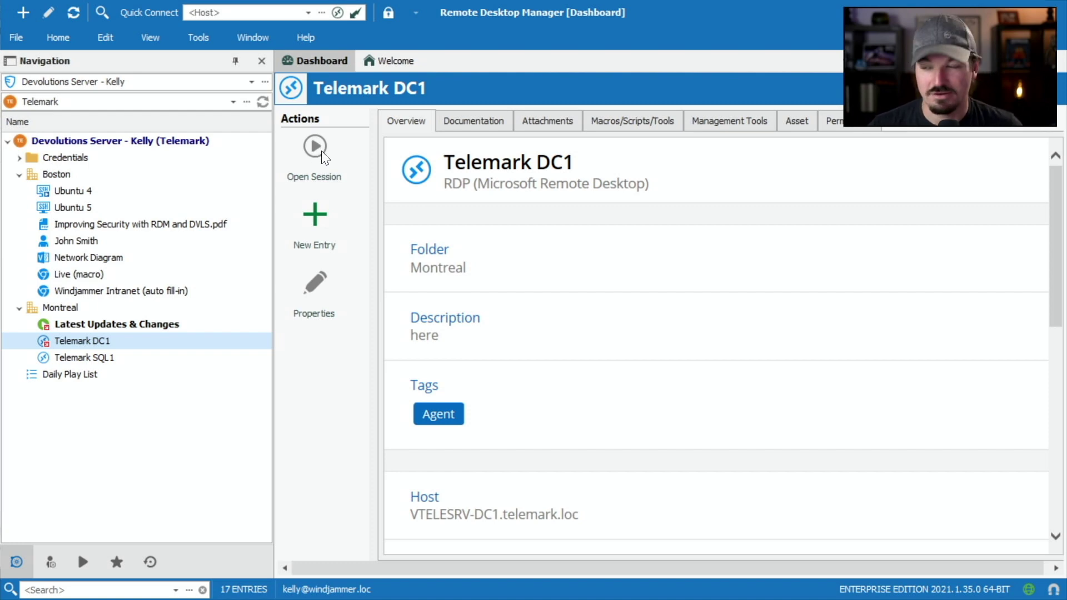
mouse_move(85, 342)
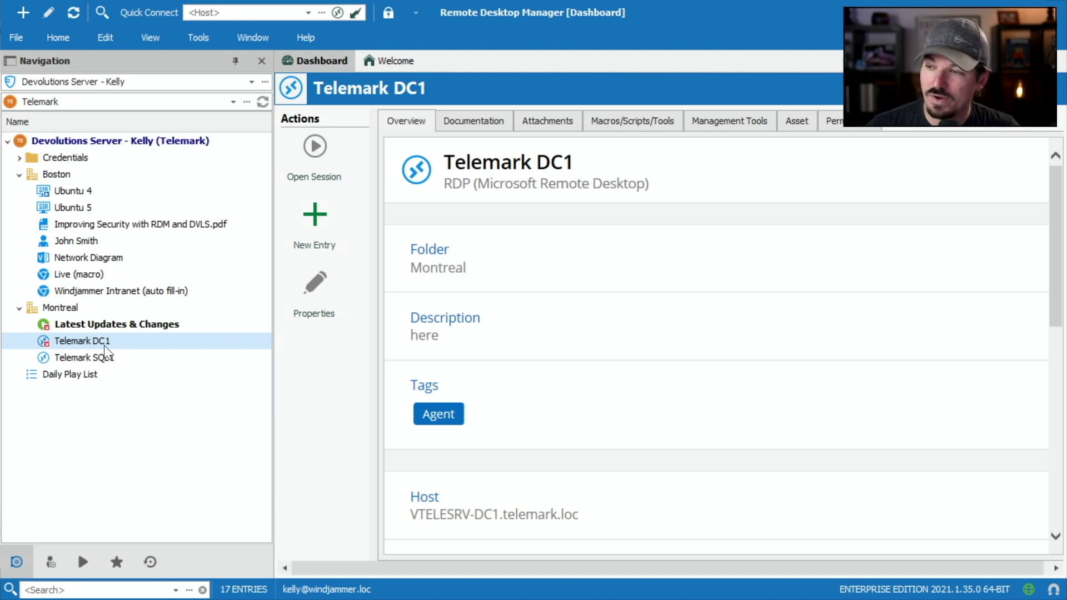
Switch to the other administrator's Devolutions Server data source and check in Telemark DC1 on behalf of the user who has it
click(248, 83)
click(174, 99)
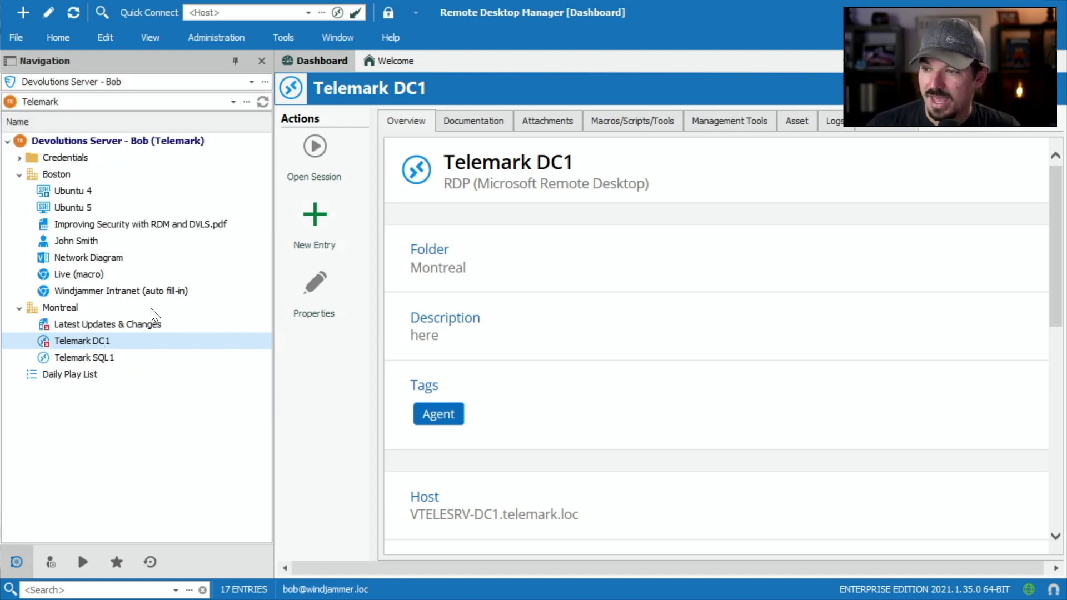
click(74, 325)
click(67, 343)
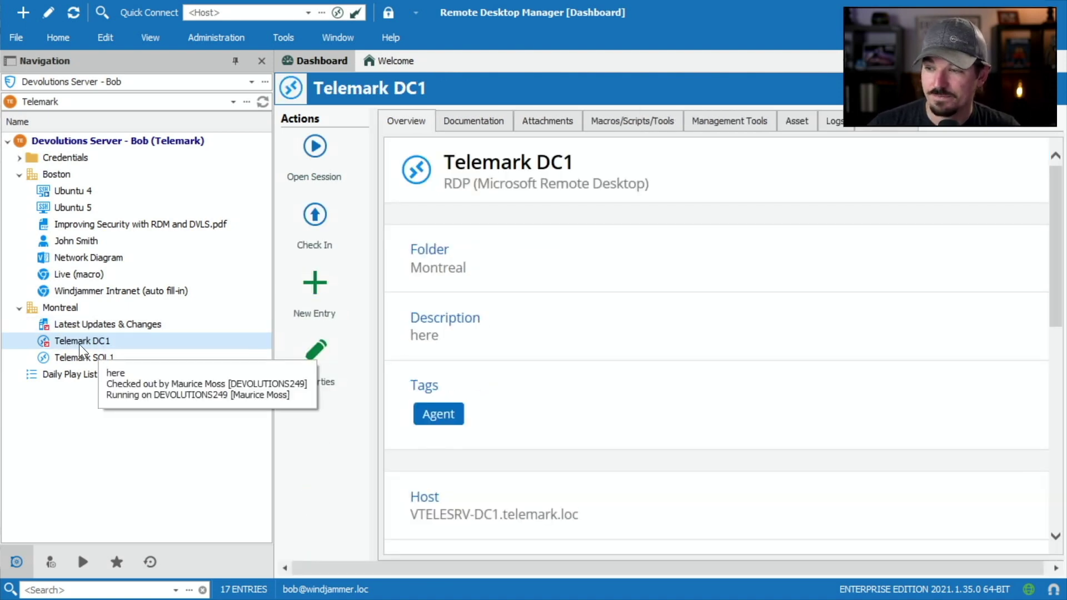
right_click(76, 344)
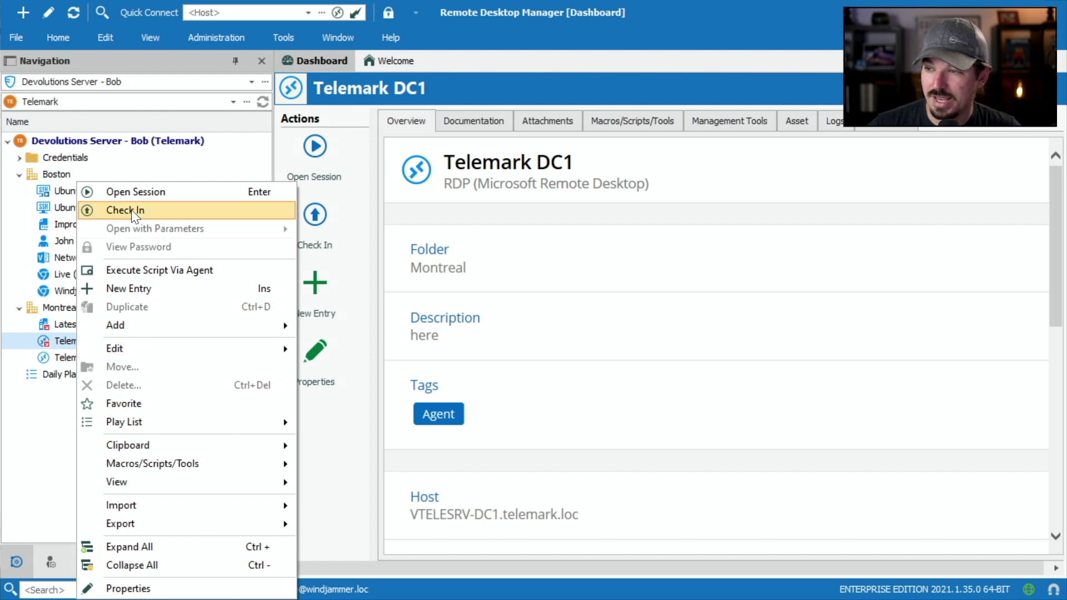
click(363, 427)
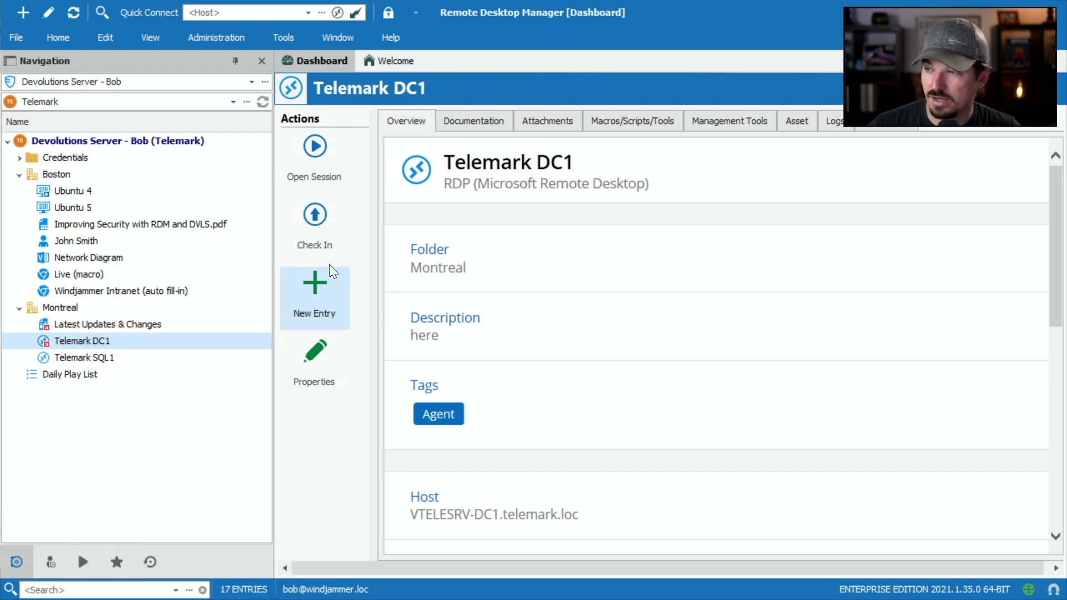
click(310, 215)
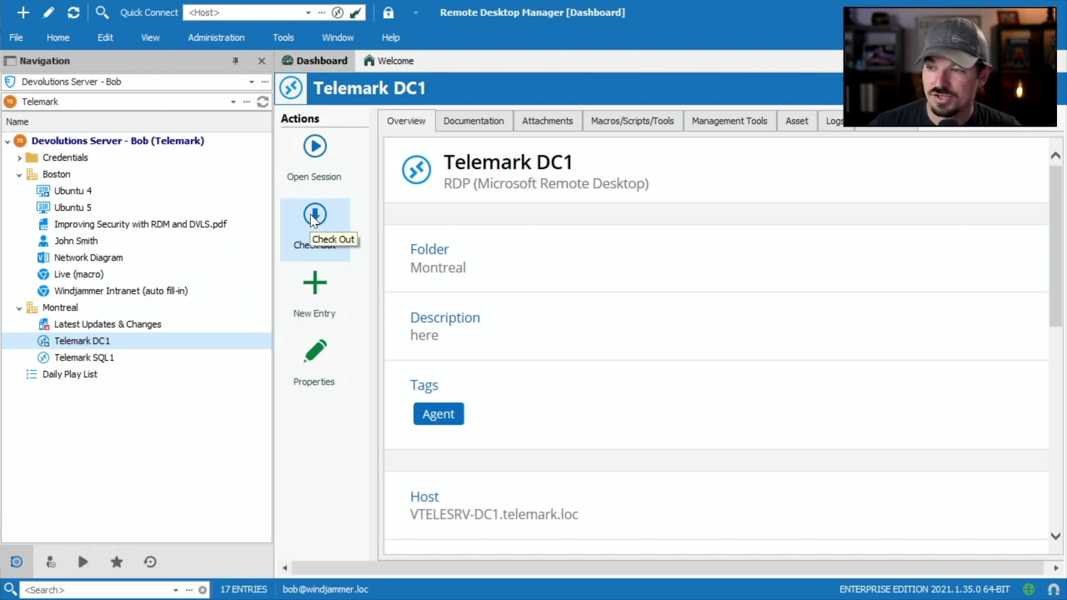
Switch back to the non-administrator colleague's Devolutions Server data source and select Latest Updates & Changes in the Montreal folder
click(252, 82)
click(155, 159)
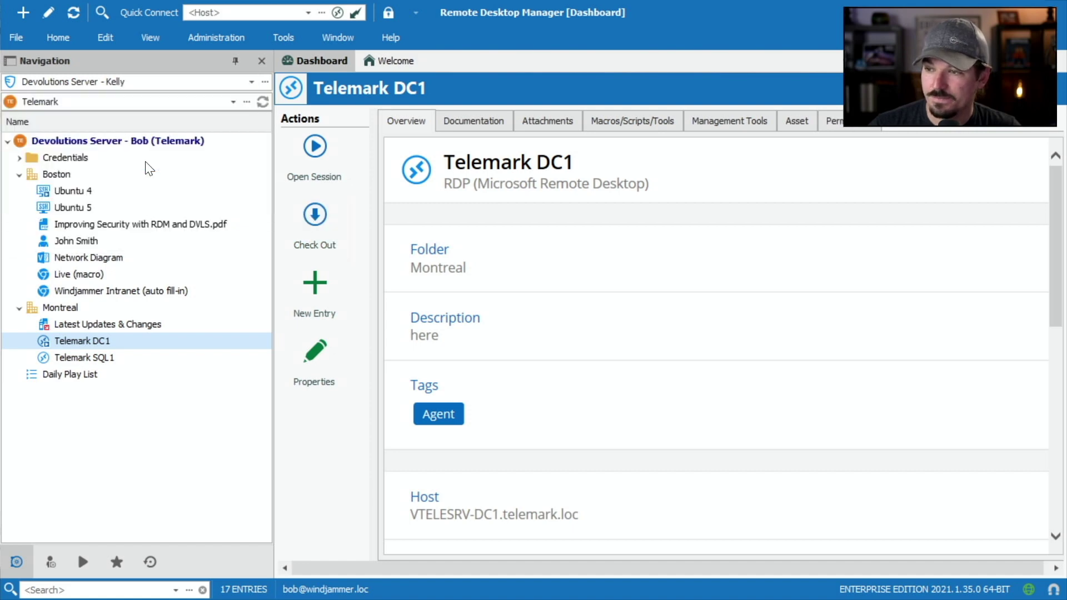
click(85, 326)
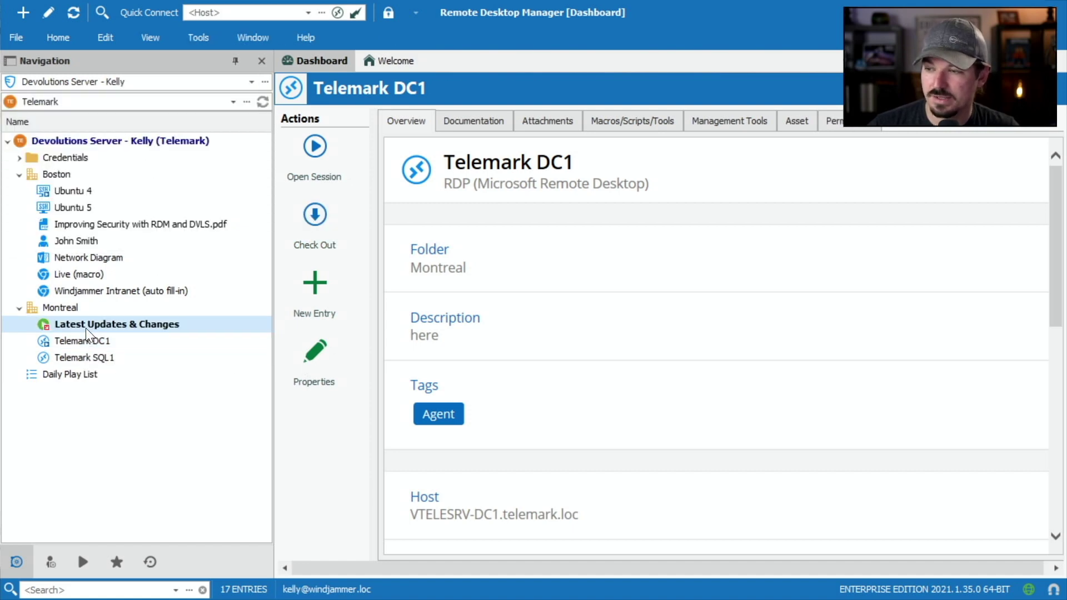
Open Telemark DC1 with a checkout comment about continuing the colleague's upgrade, continue despite the other user's open session, and close the session
click(78, 340)
click(319, 159)
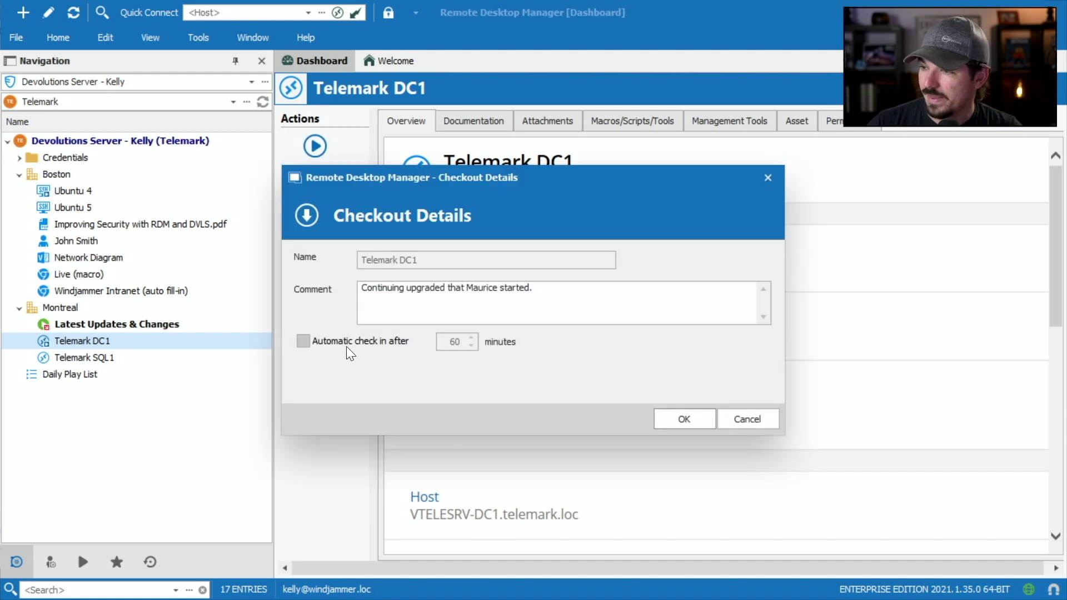
click(311, 342)
click(684, 420)
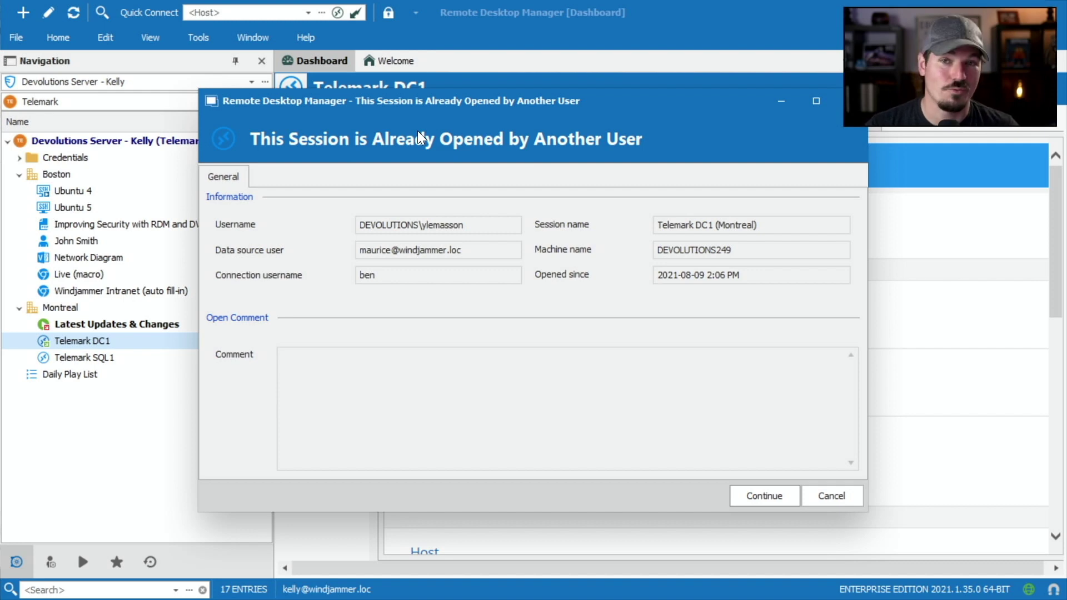
click(785, 495)
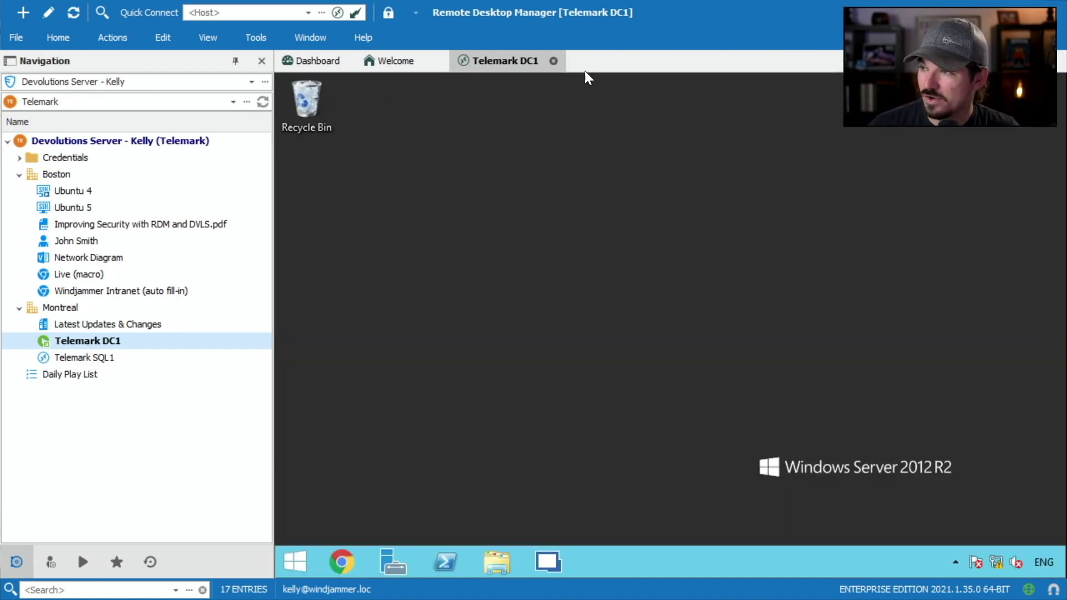
click(553, 60)
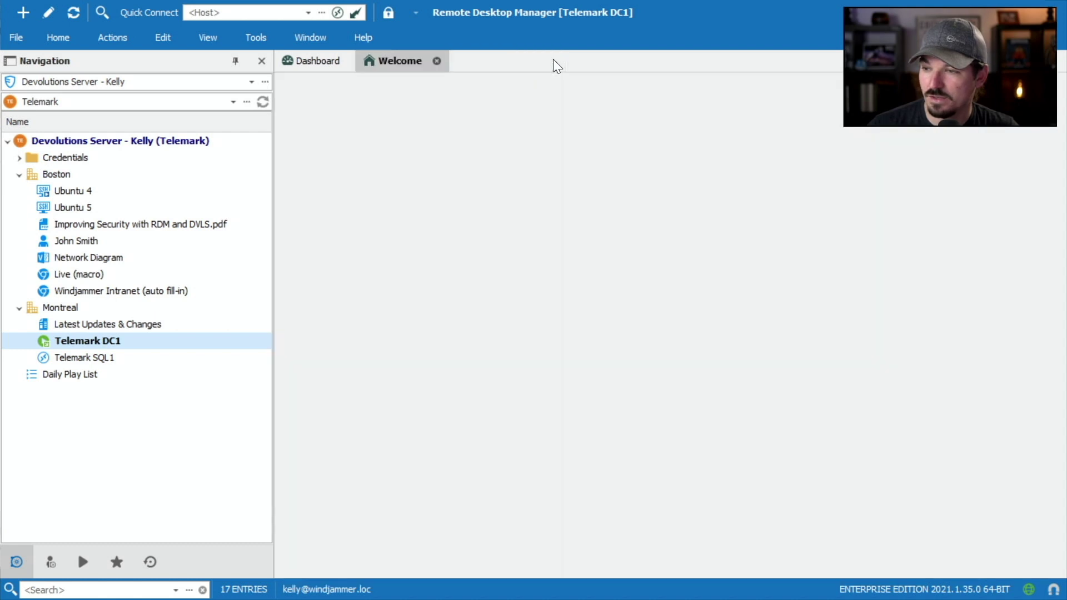